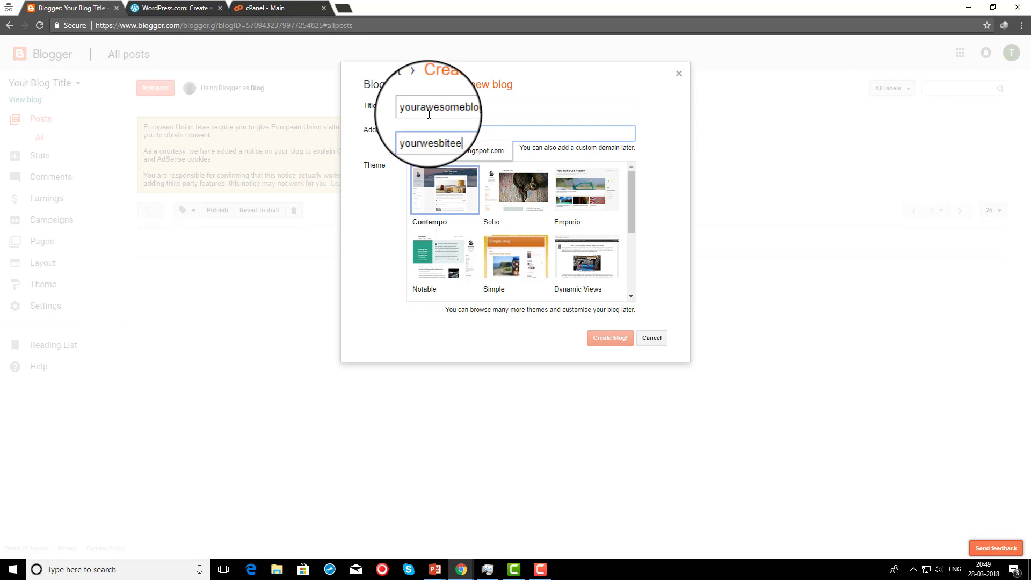
# Create the blog yourawesomeblog at yourwesbitee.blogspot.com with the Soho theme and decline the Google Domains offer
pyautogui.click(470, 156)
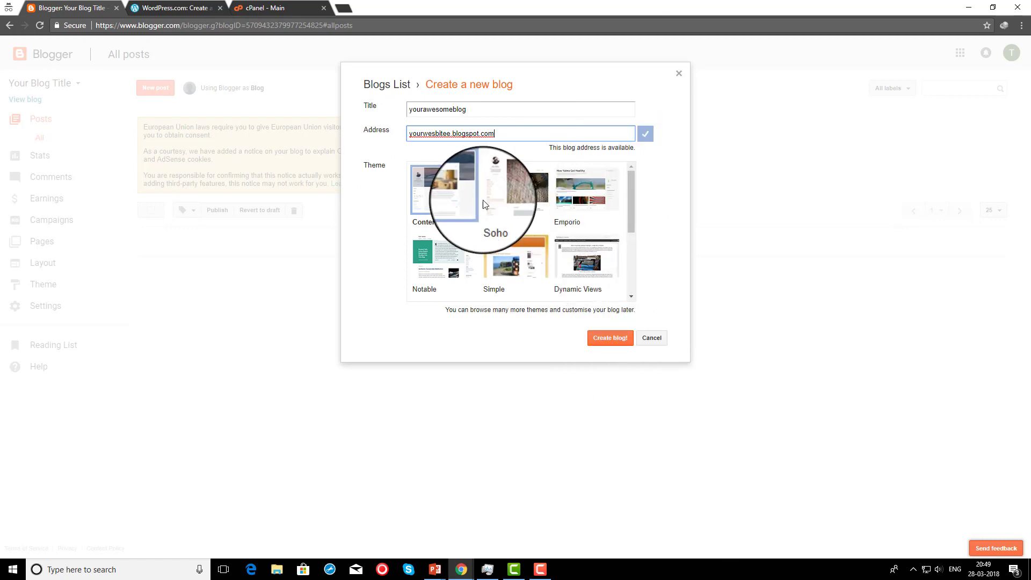
pyautogui.scroll(-3, 559, 231)
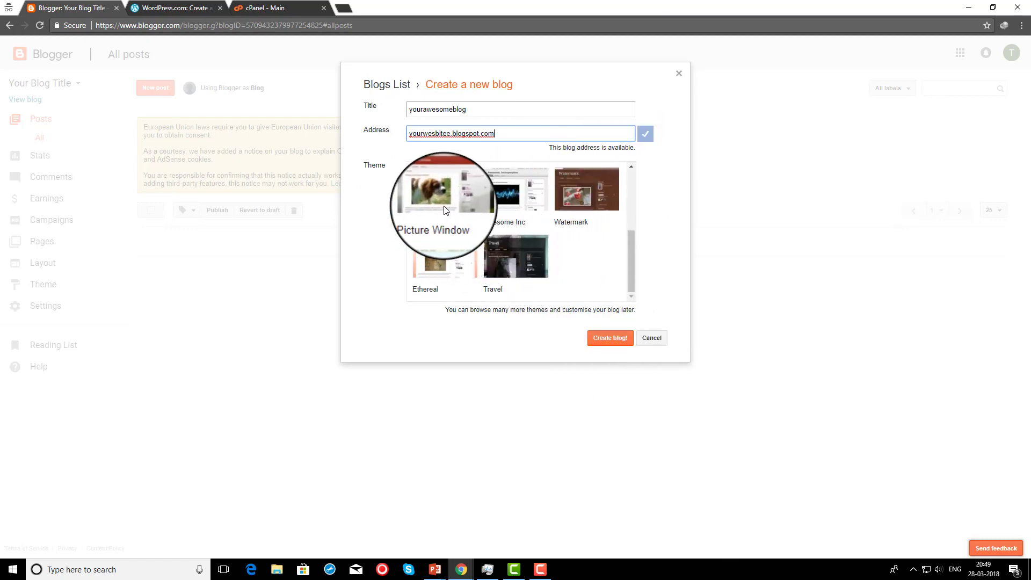
pyautogui.scroll(3, 509, 234)
pyautogui.click(505, 229)
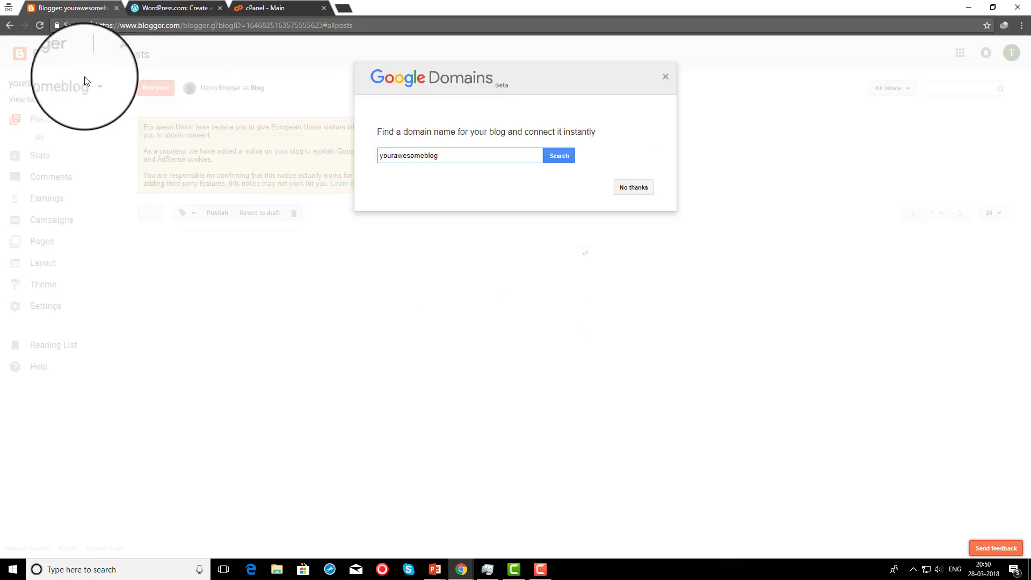
pyautogui.click(643, 191)
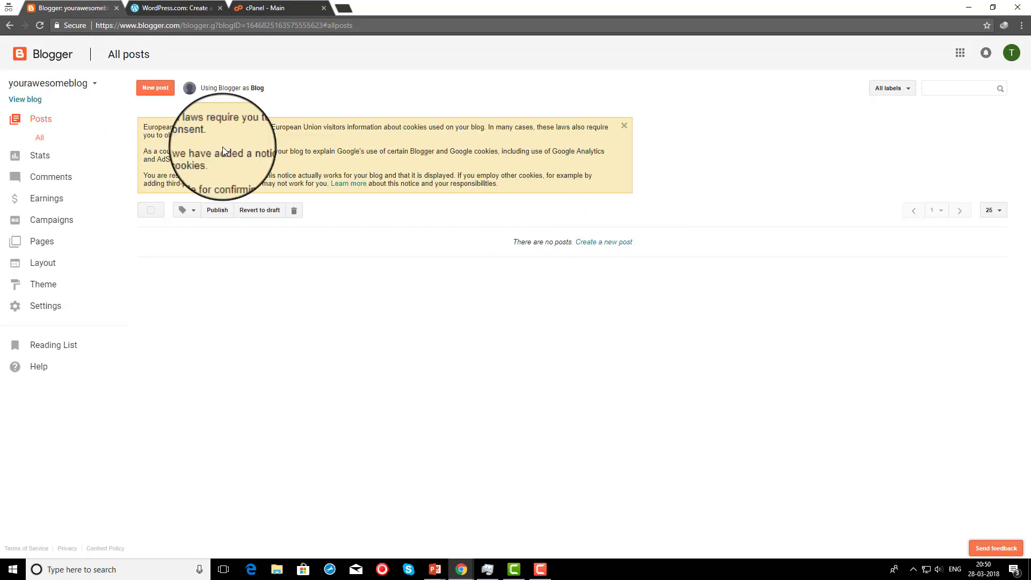
# Select yourawesomeblog from the blog list, open its public page and look it over
pyautogui.click(94, 83)
pyautogui.click(48, 144)
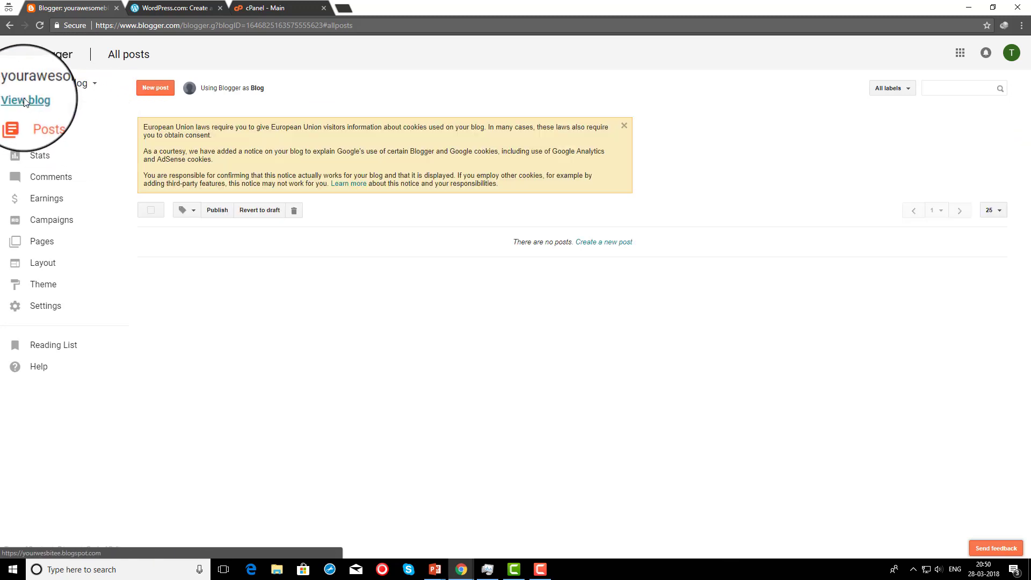
pyautogui.click(32, 102)
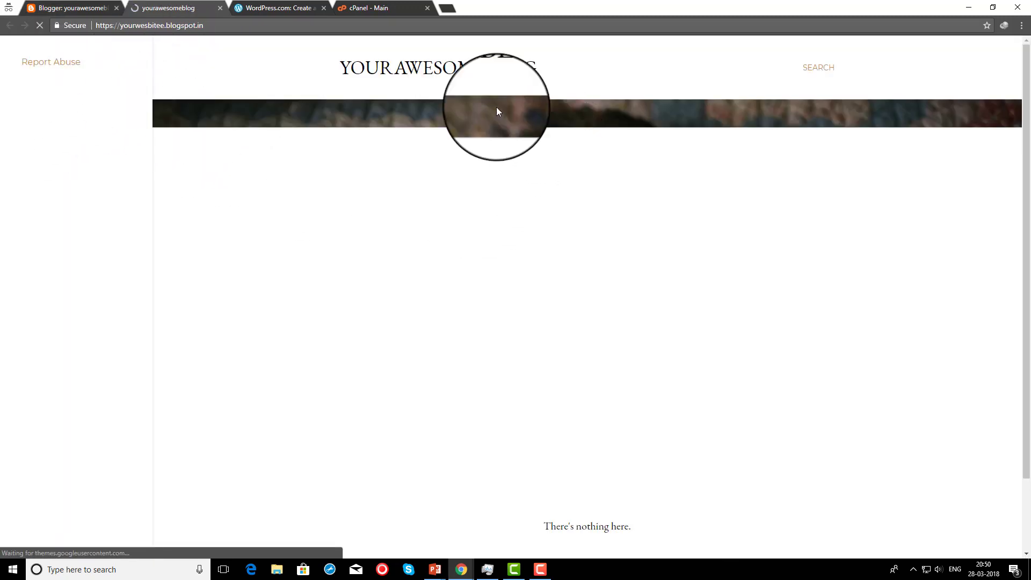
pyautogui.scroll(-2, 350, 194)
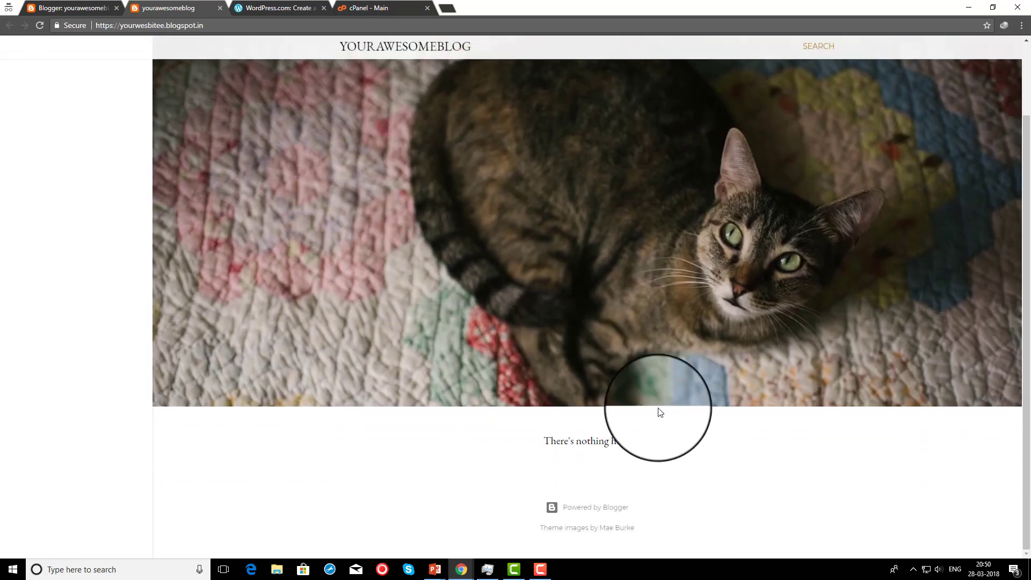
# Return to the Blogger dashboard and look through its sections from Settings up to Posts, including the new post editor
pyautogui.click(79, 9)
pyautogui.click(54, 304)
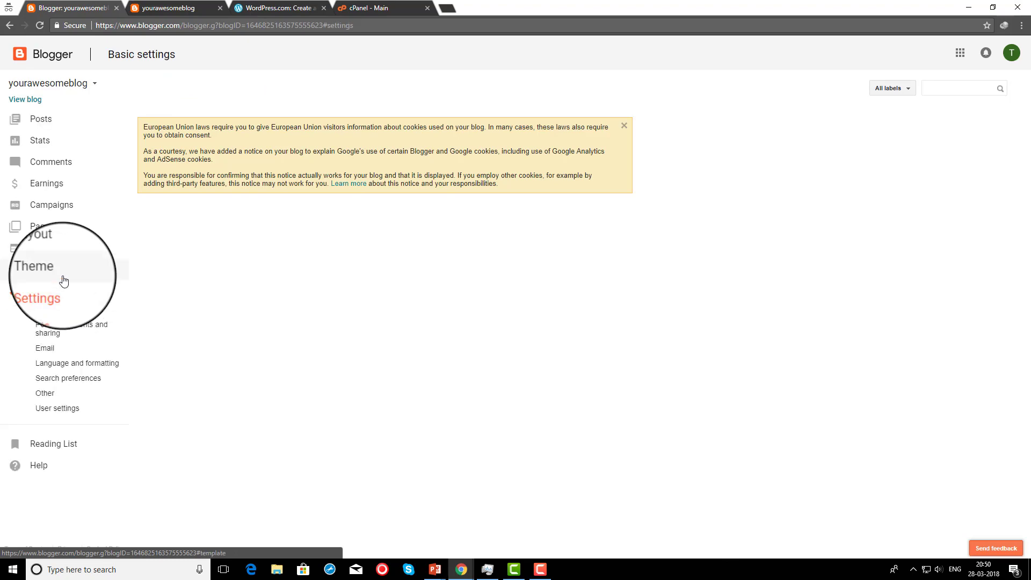
pyautogui.click(65, 274)
pyautogui.click(67, 248)
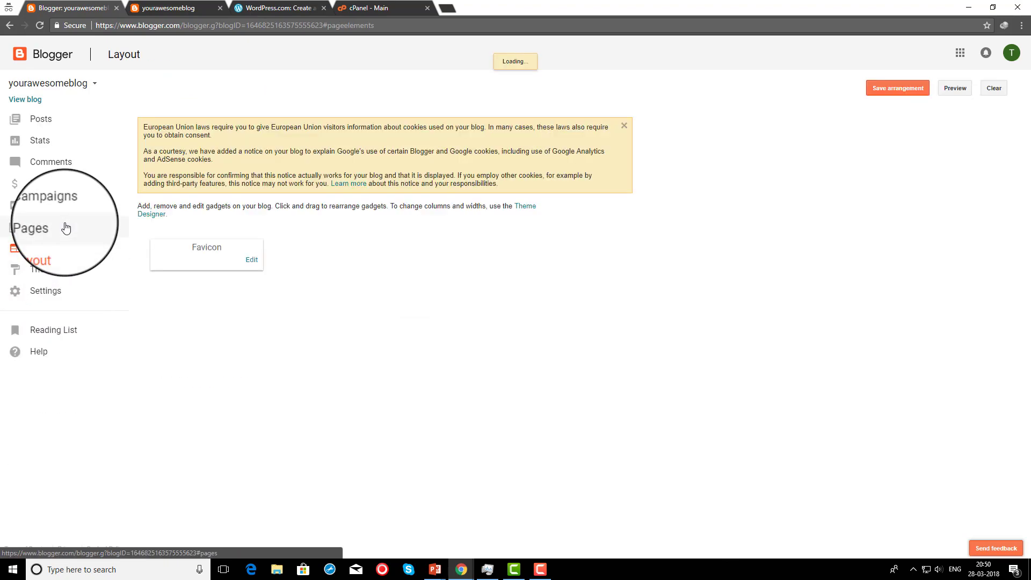
pyautogui.click(65, 227)
pyautogui.click(68, 207)
pyautogui.click(65, 186)
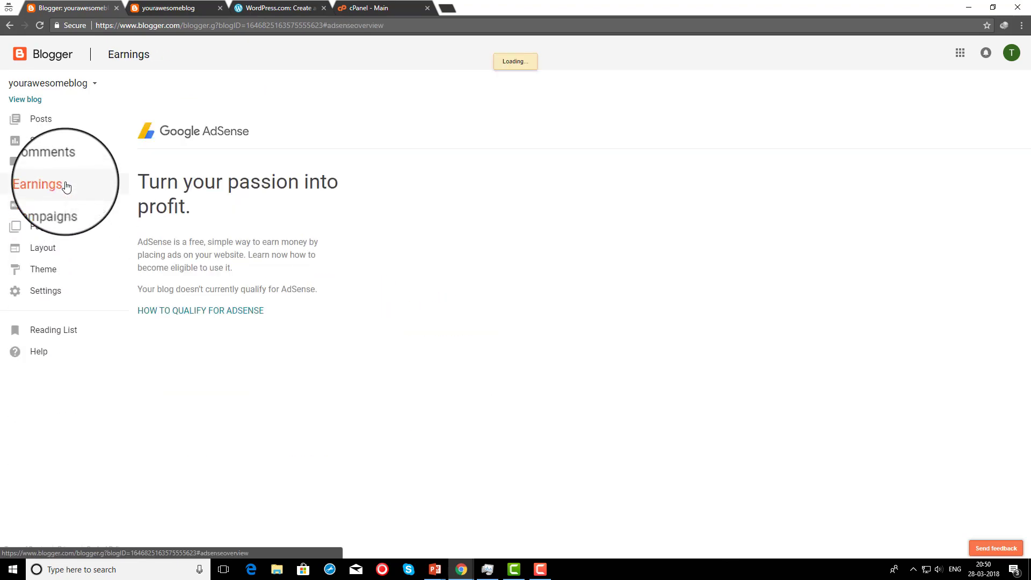
pyautogui.click(68, 168)
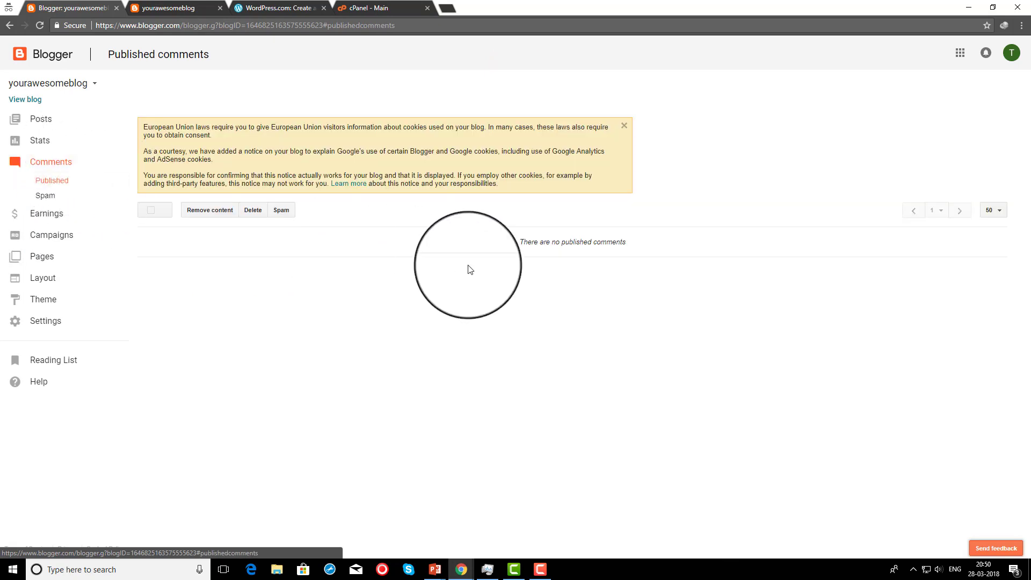
pyautogui.click(54, 140)
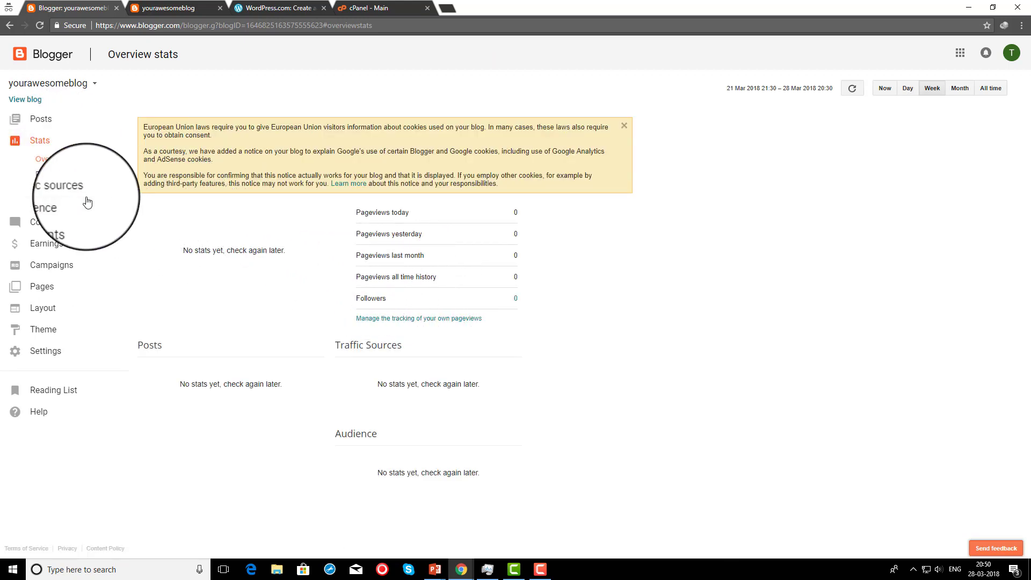
pyautogui.click(40, 119)
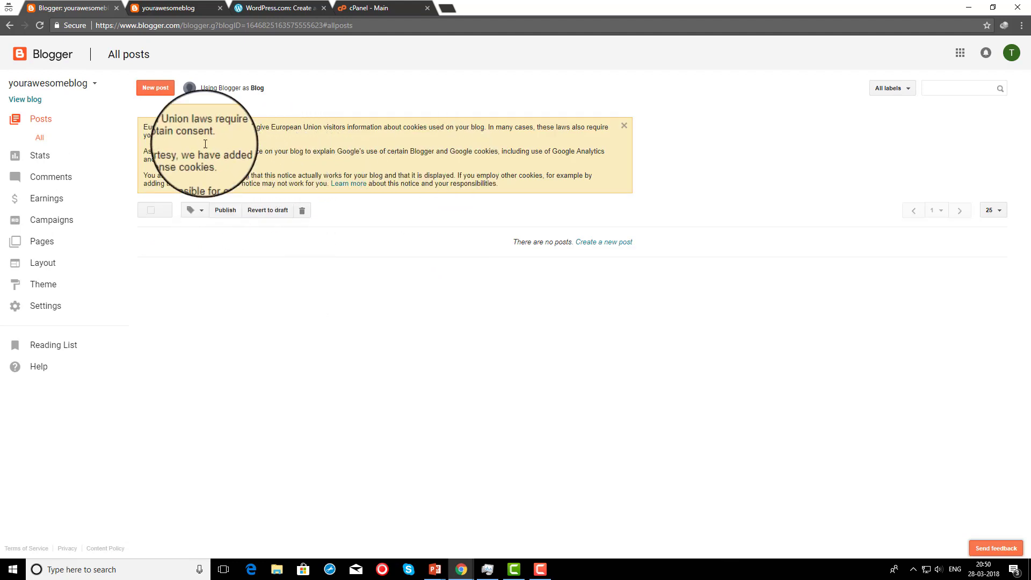
pyautogui.click(155, 88)
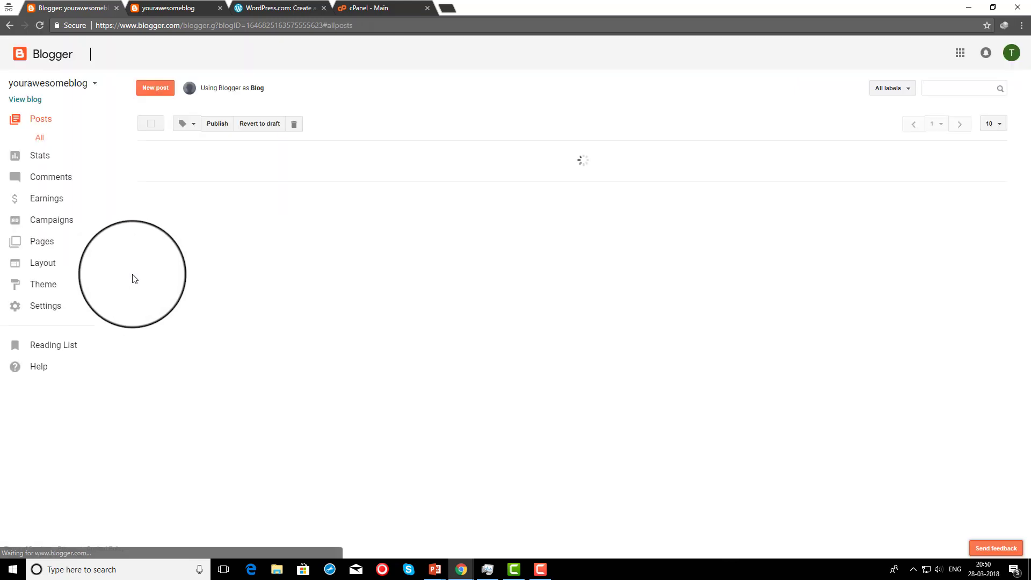
# Inspect the blog address and third-party domain forms in the blog's basic settings, cancelling each one
pyautogui.click(64, 310)
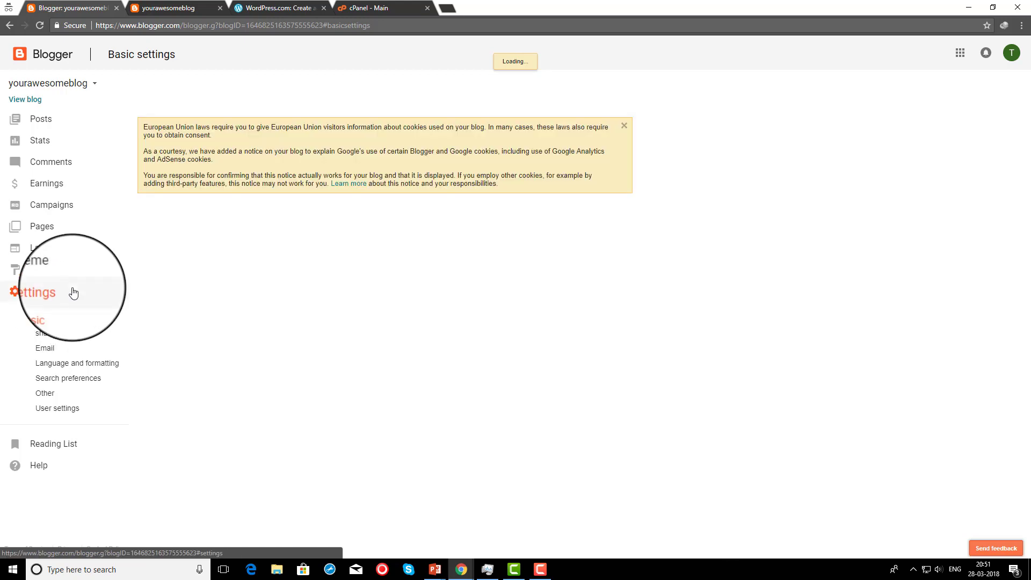
pyautogui.scroll(-2, 264, 338)
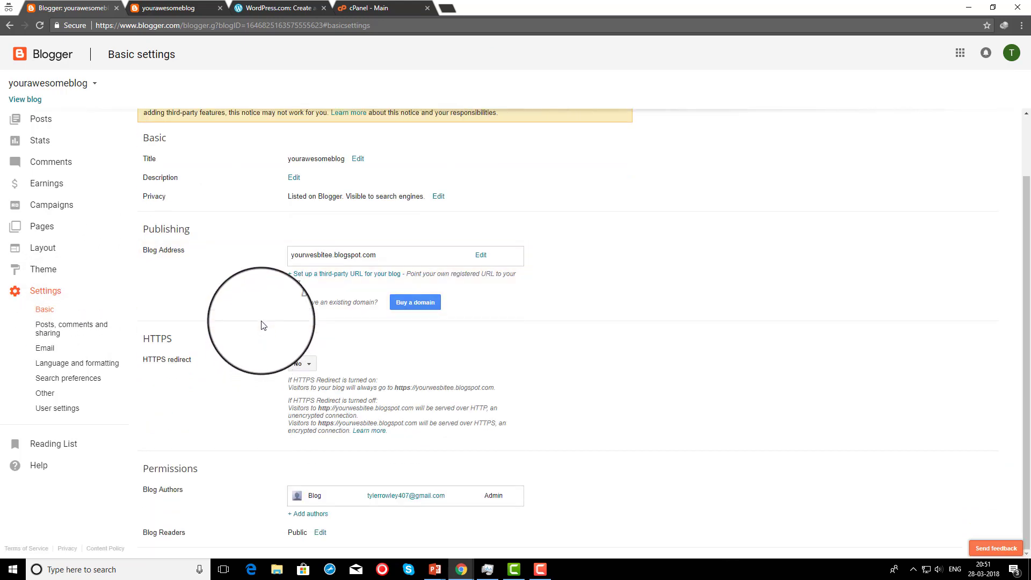
pyautogui.click(483, 259)
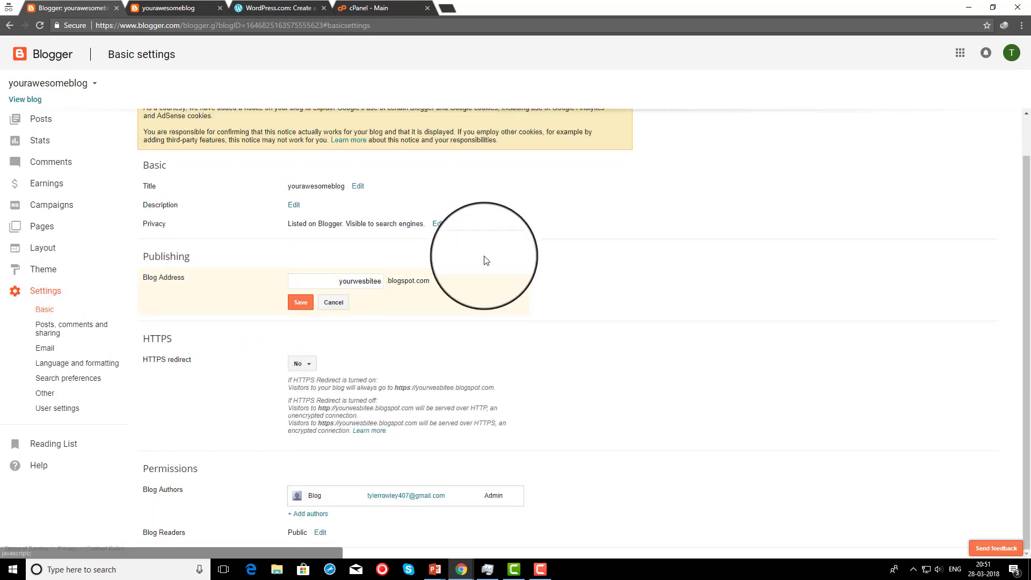
pyautogui.click(333, 301)
pyautogui.click(419, 271)
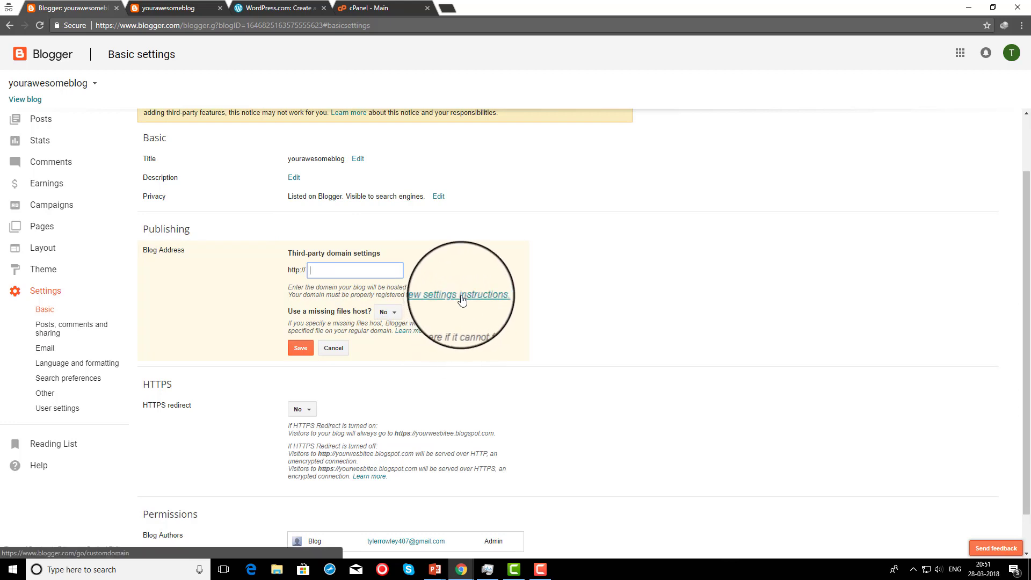
pyautogui.click(332, 349)
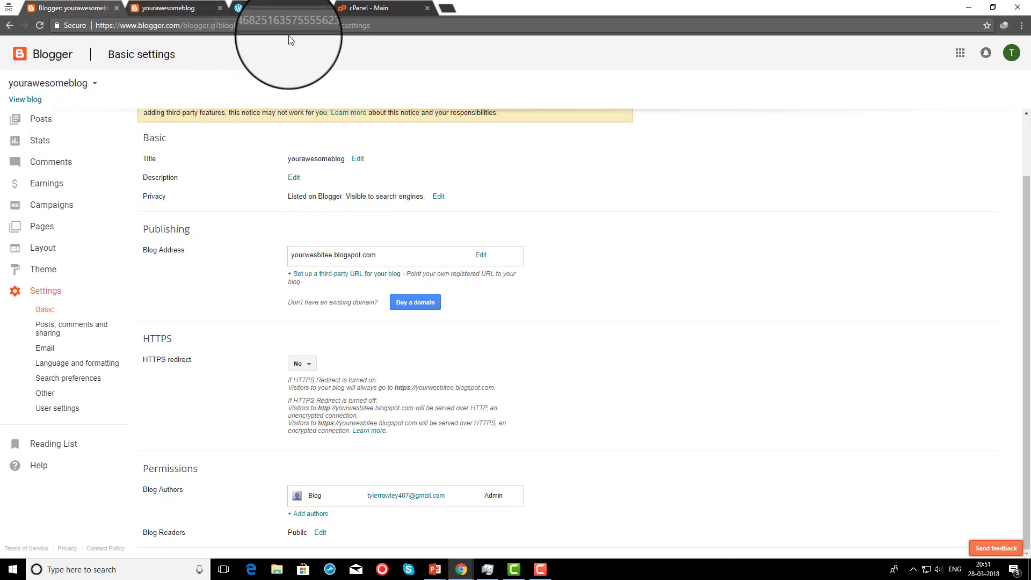
# Switch to WordPress.com and start a new site named howtotuts with Tutorials as its subject
pyautogui.click(297, 7)
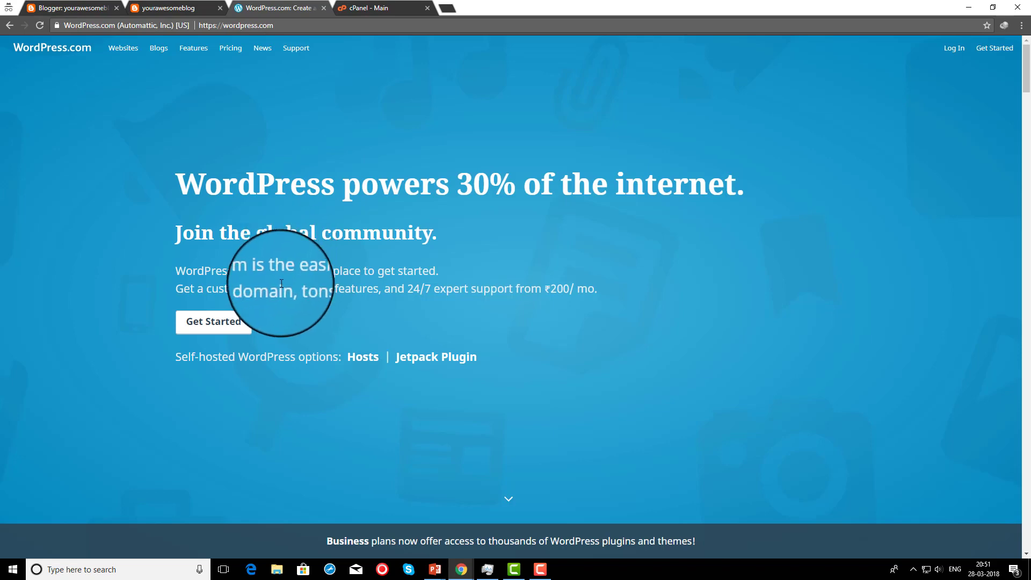
pyautogui.click(99, 9)
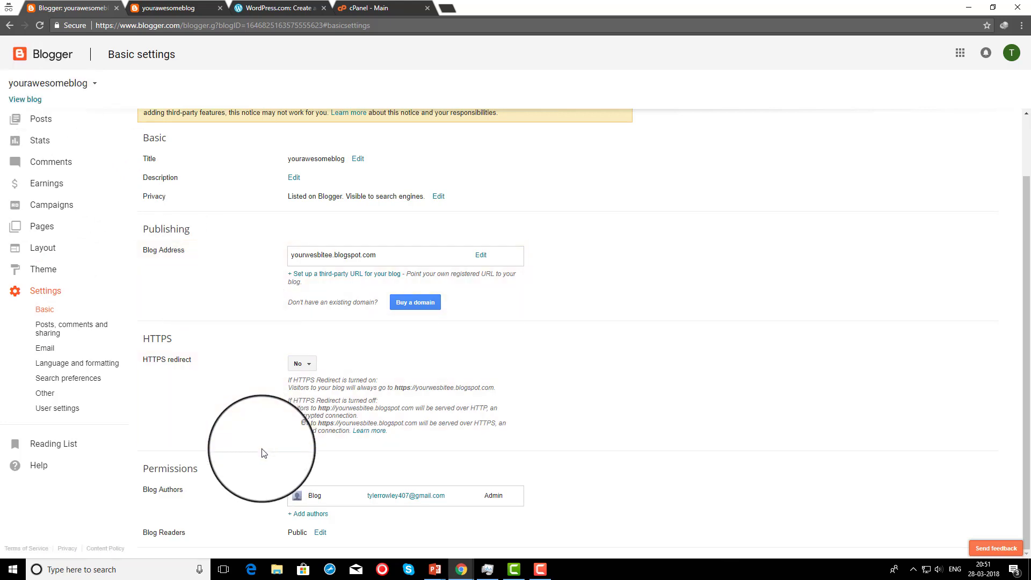
pyautogui.click(284, 8)
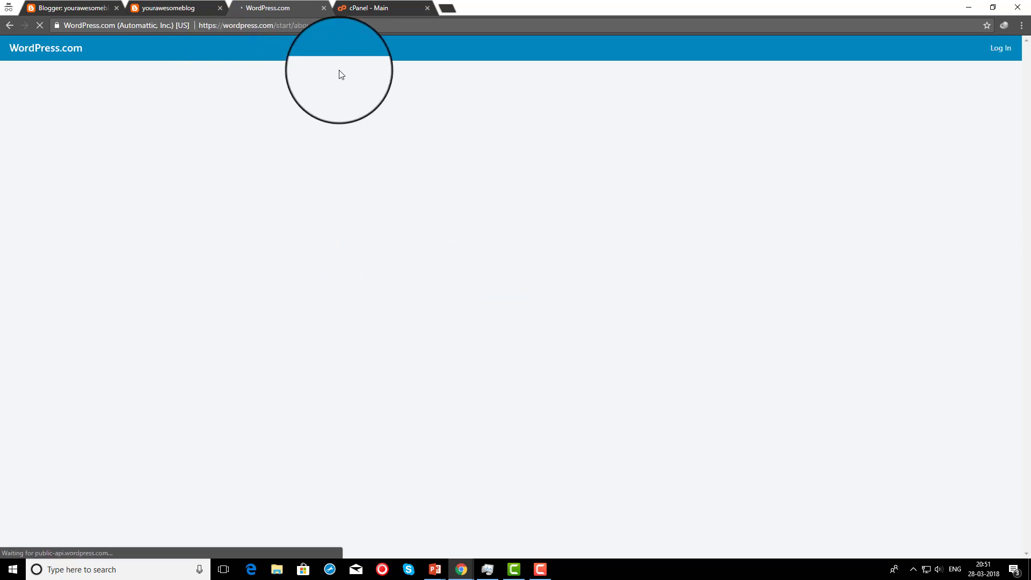
pyautogui.click(487, 189)
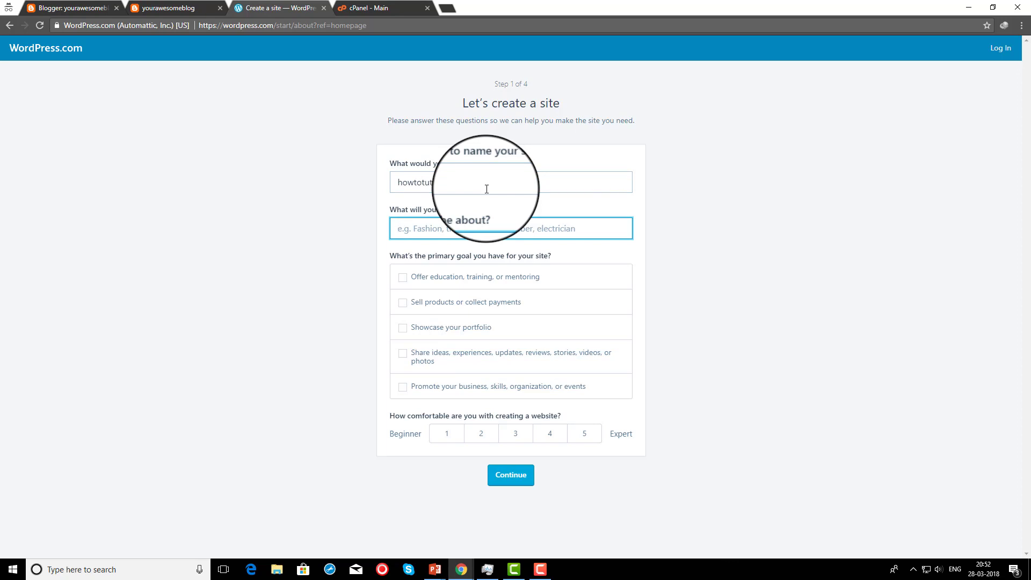
pyautogui.write('Tuto')
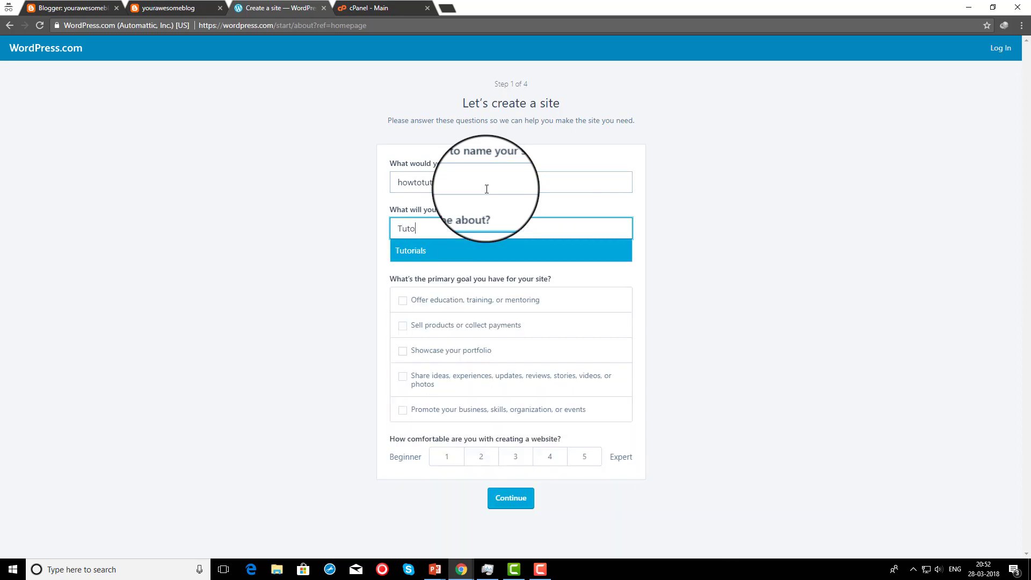
pyautogui.click(472, 251)
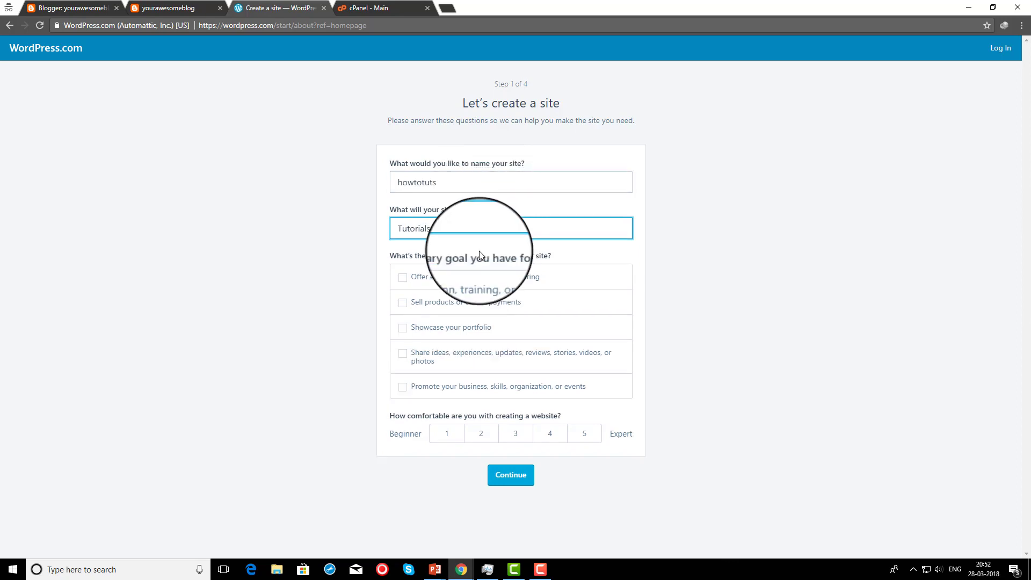
# Set the site's goals to offering education and sharing ideas, choose comfort level 1, and submit the questionnaire
pyautogui.click(414, 284)
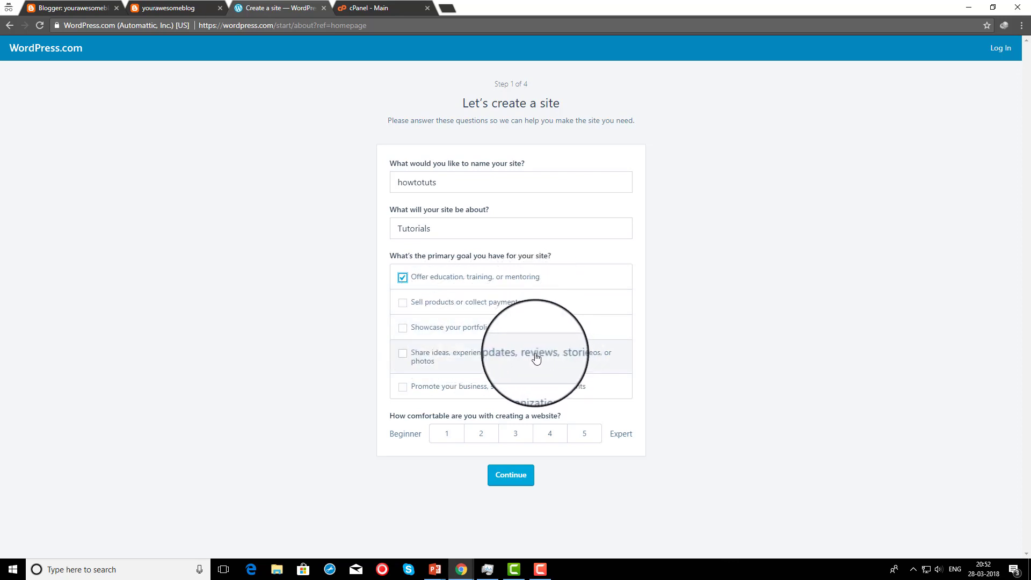
pyautogui.click(416, 365)
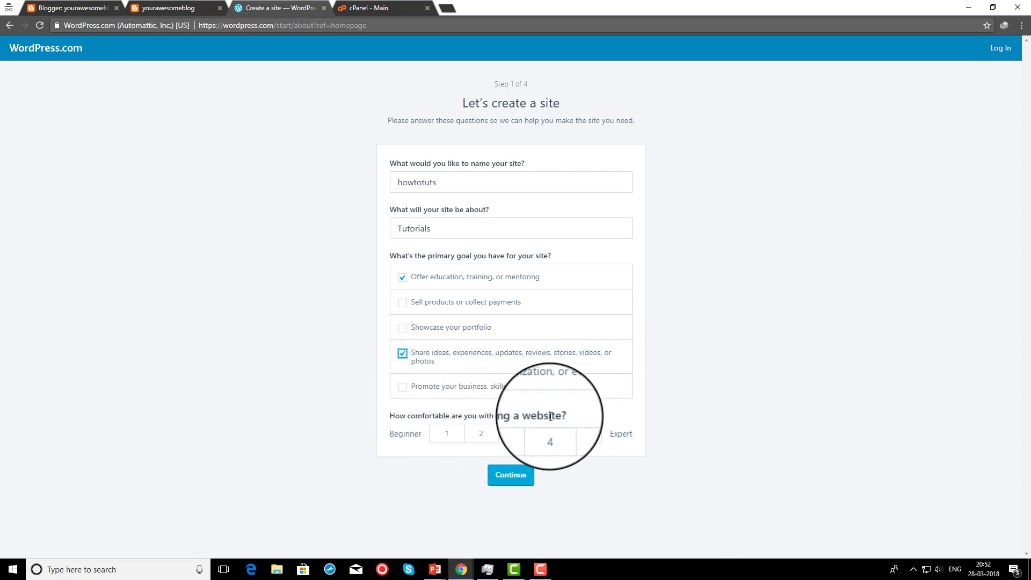
pyautogui.click(445, 438)
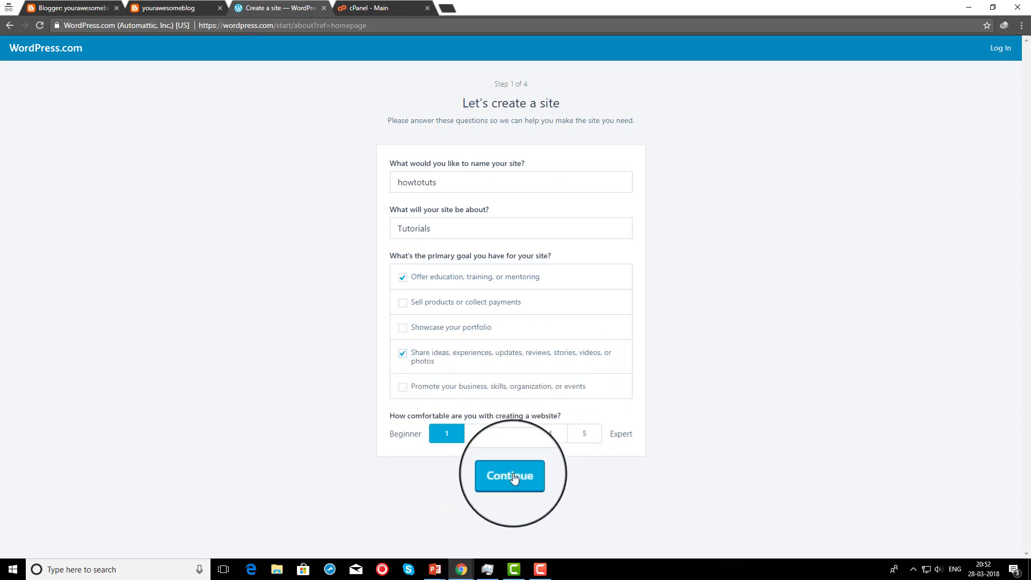
pyautogui.click(511, 476)
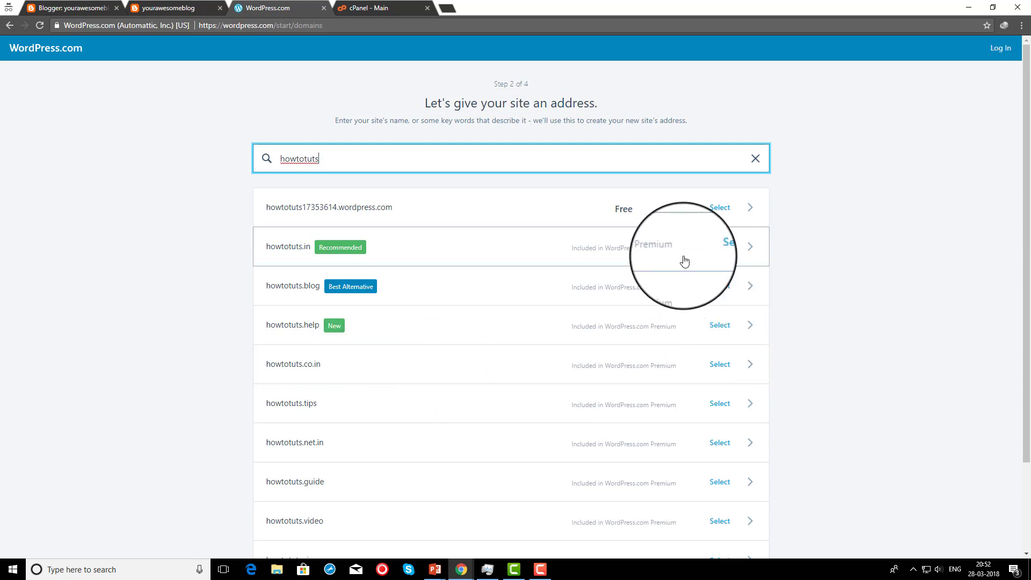
# Choose the free wordpress.com address for howtotuts and start with the Free plan
pyautogui.click(723, 220)
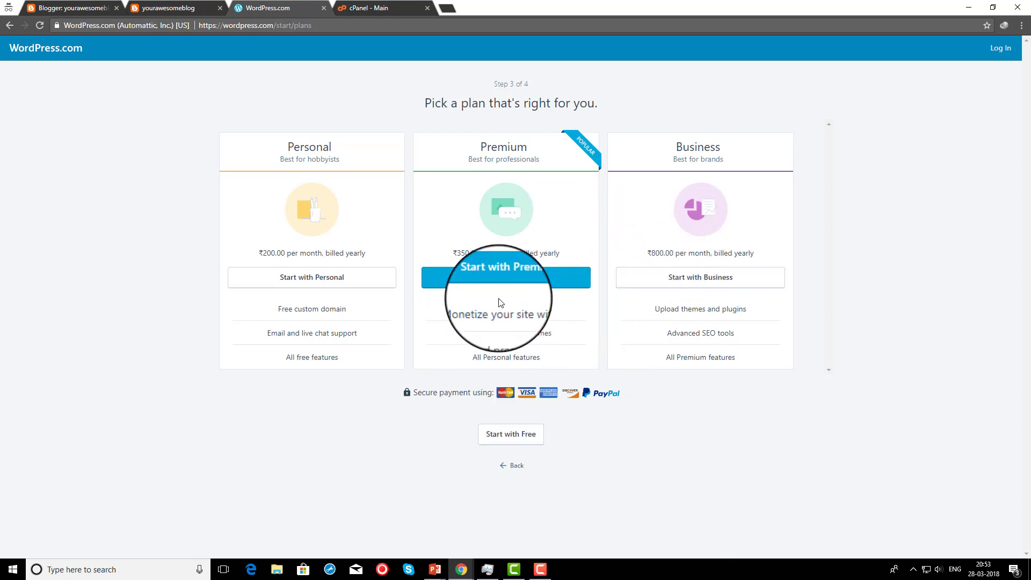
pyautogui.click(531, 440)
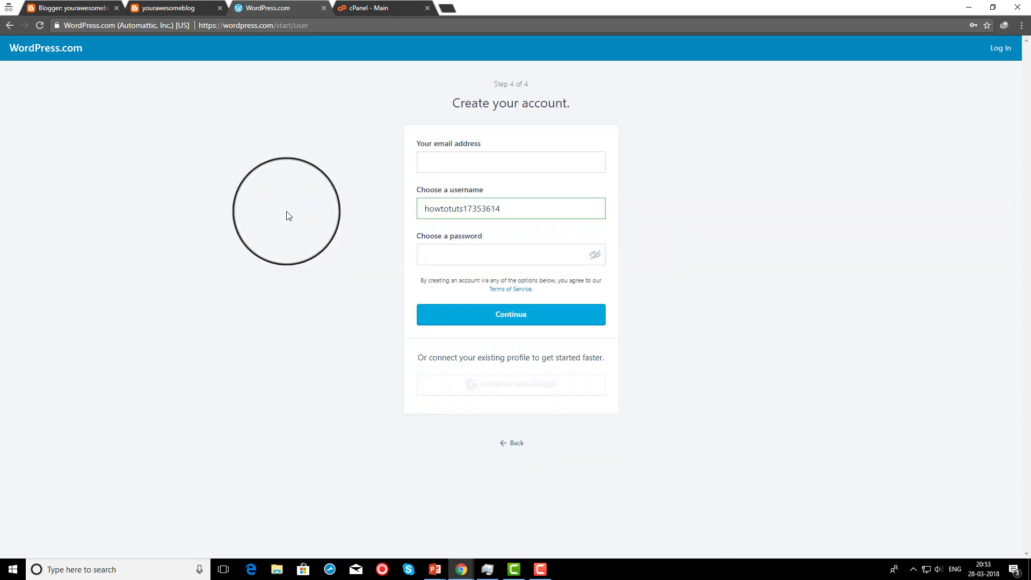
pyautogui.click(491, 156)
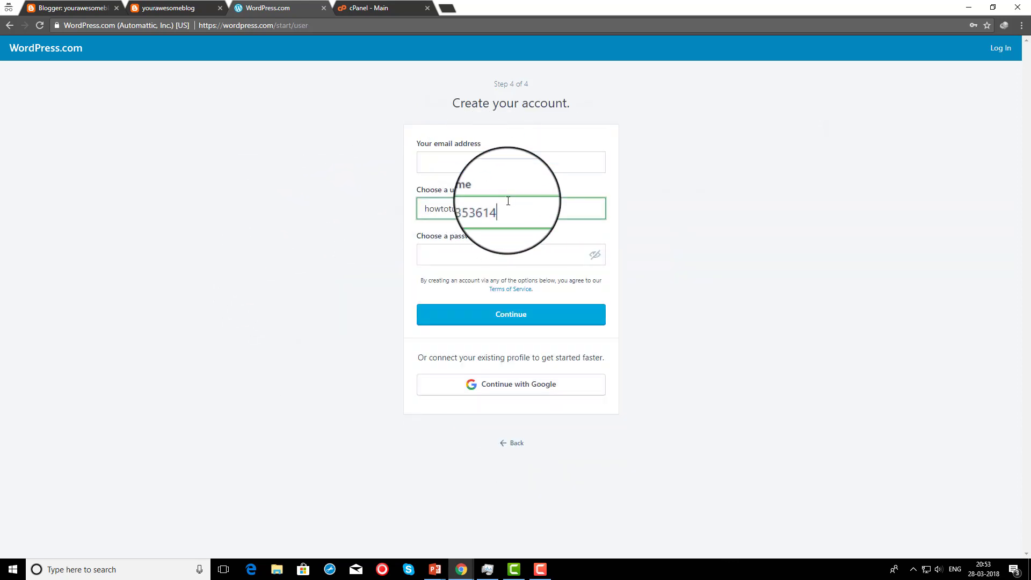
pyautogui.press('Return')
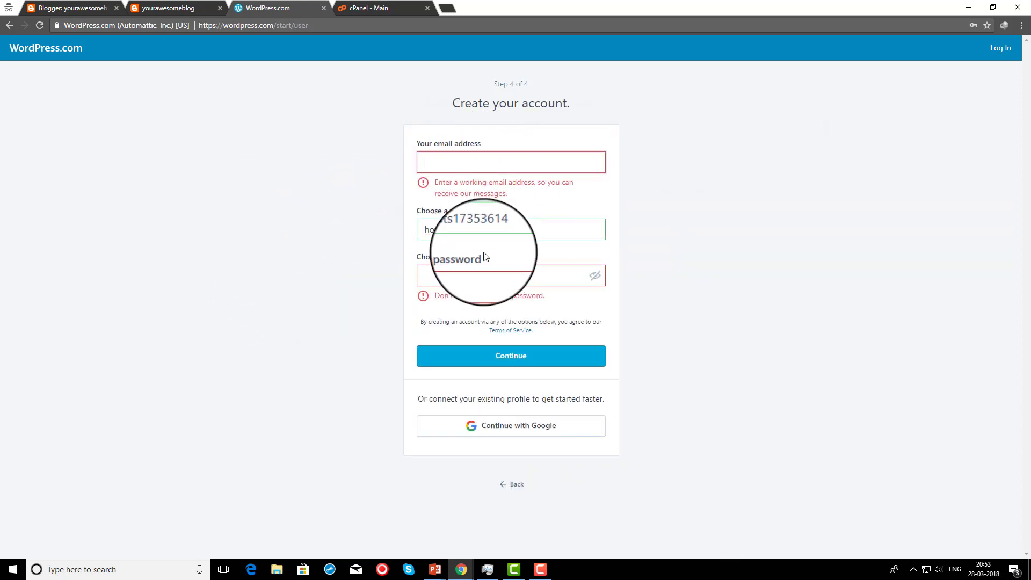
pyautogui.click(488, 274)
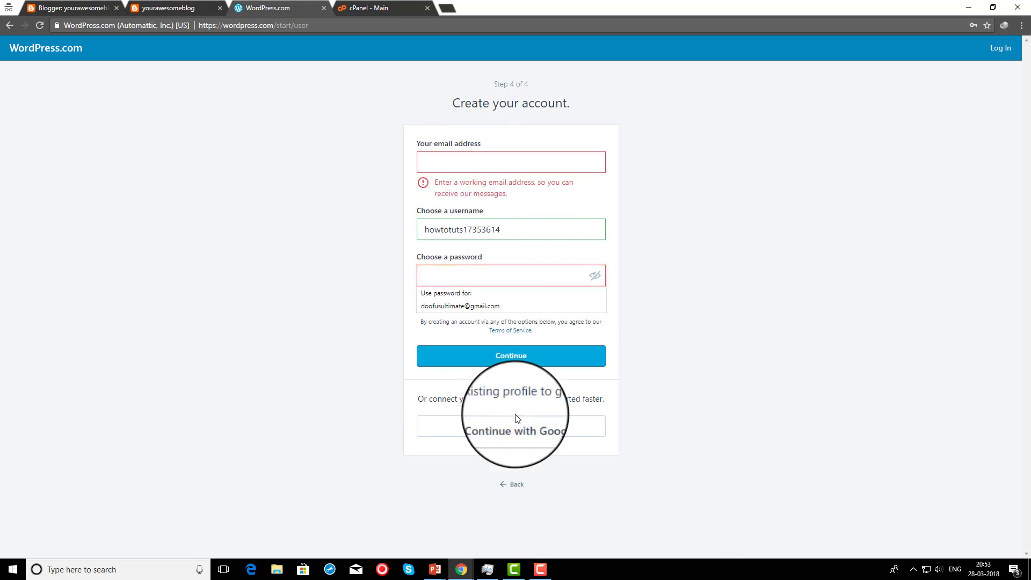
# Create the WordPress.com account by connecting the existing Google account, and continue to the new howtotuts site
pyautogui.click(520, 433)
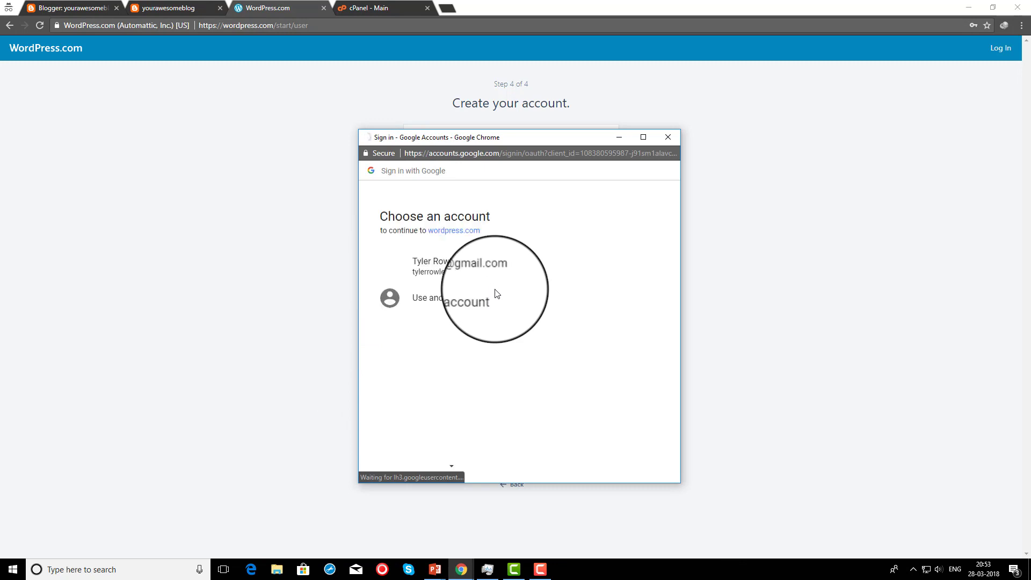
pyautogui.click(475, 268)
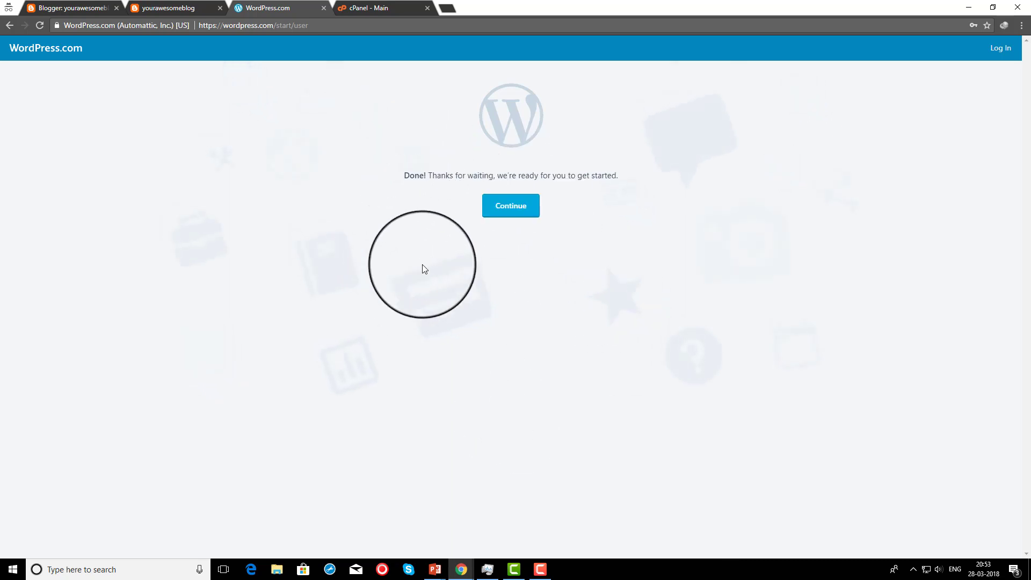
pyautogui.click(511, 213)
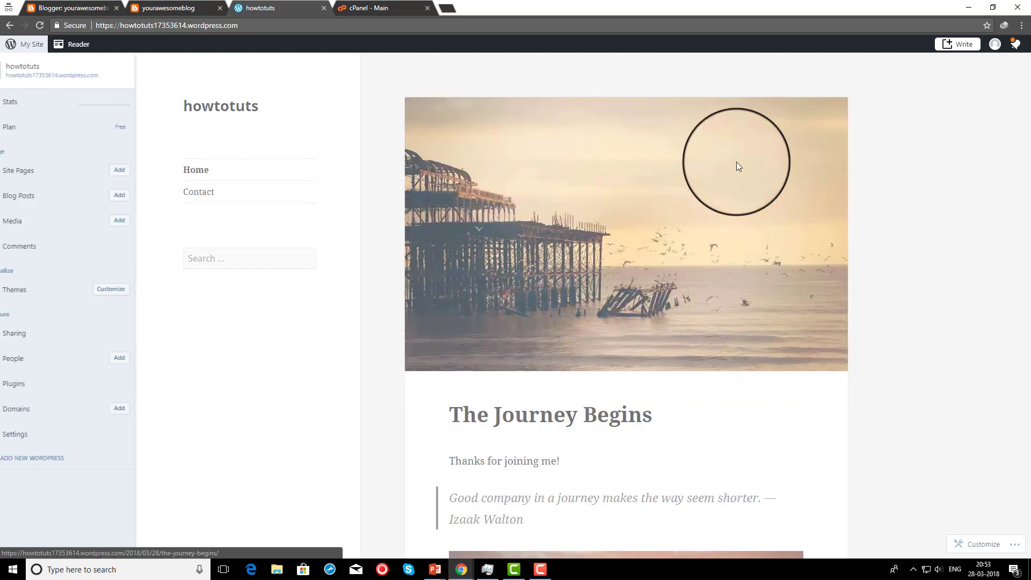
# Open the howtotuts site's stats, and browse the gallery of WordPress.com themes available for it
pyautogui.click(39, 111)
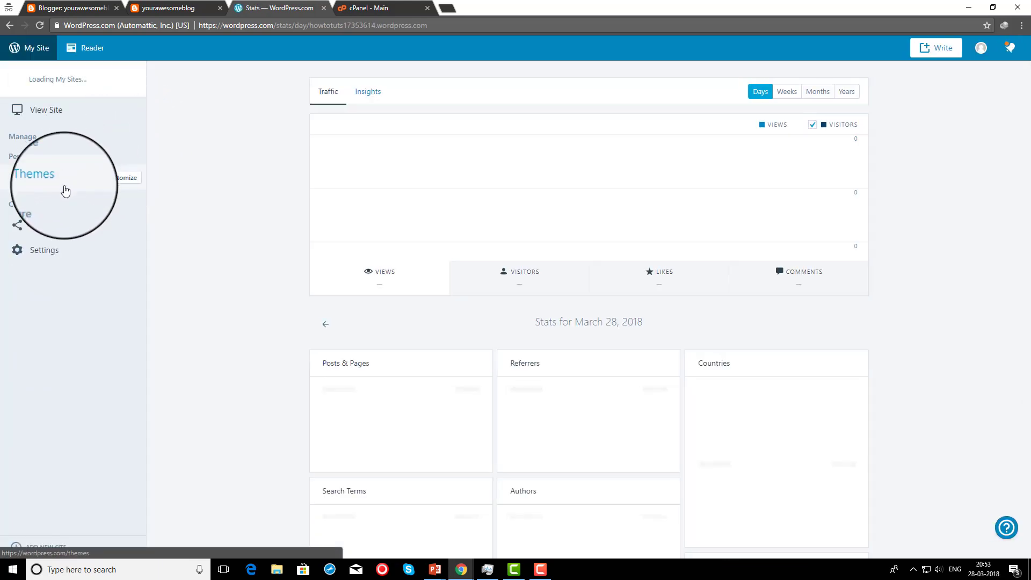
pyautogui.click(70, 230)
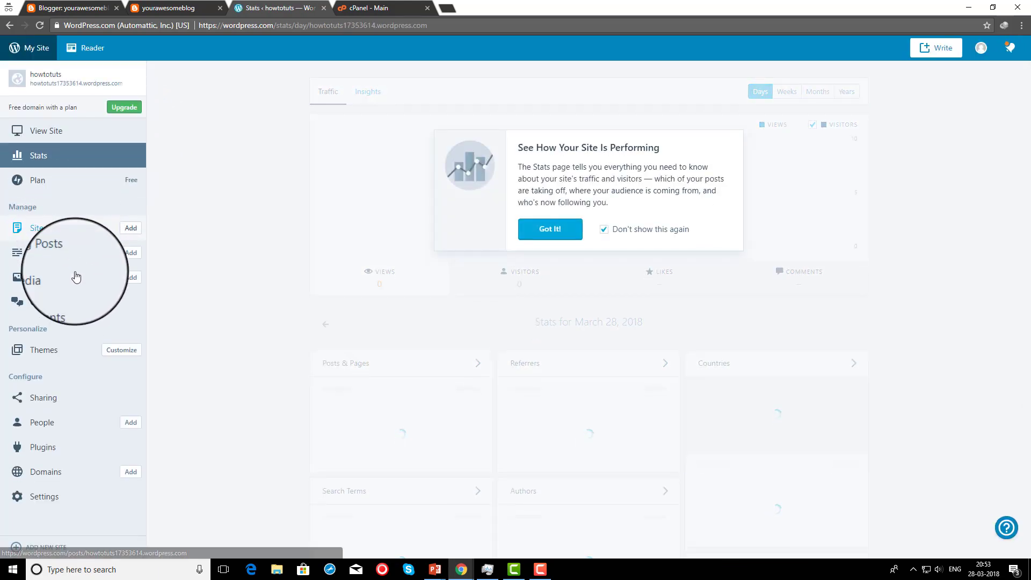
pyautogui.click(68, 351)
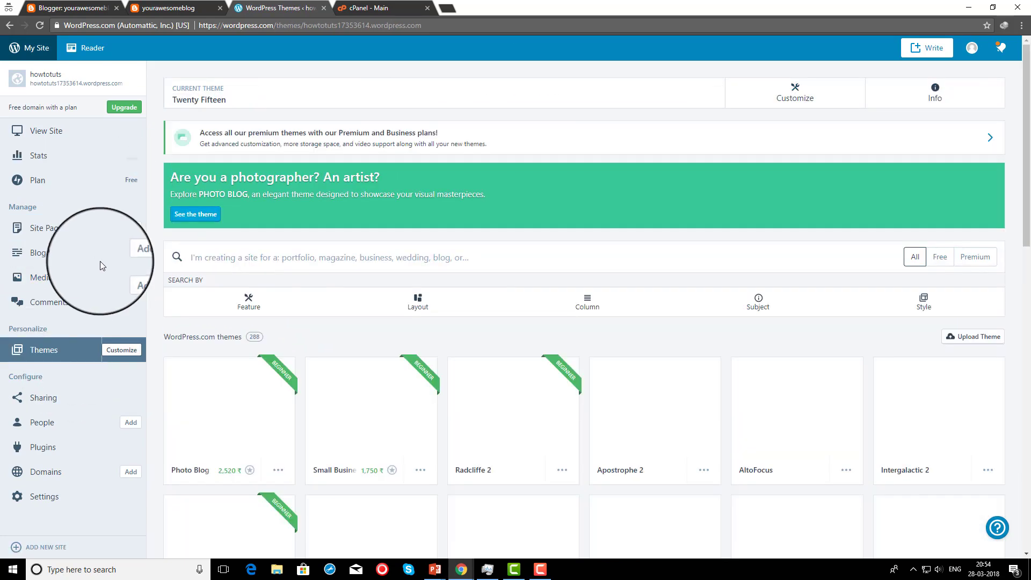
pyautogui.scroll(-5, 259, 268)
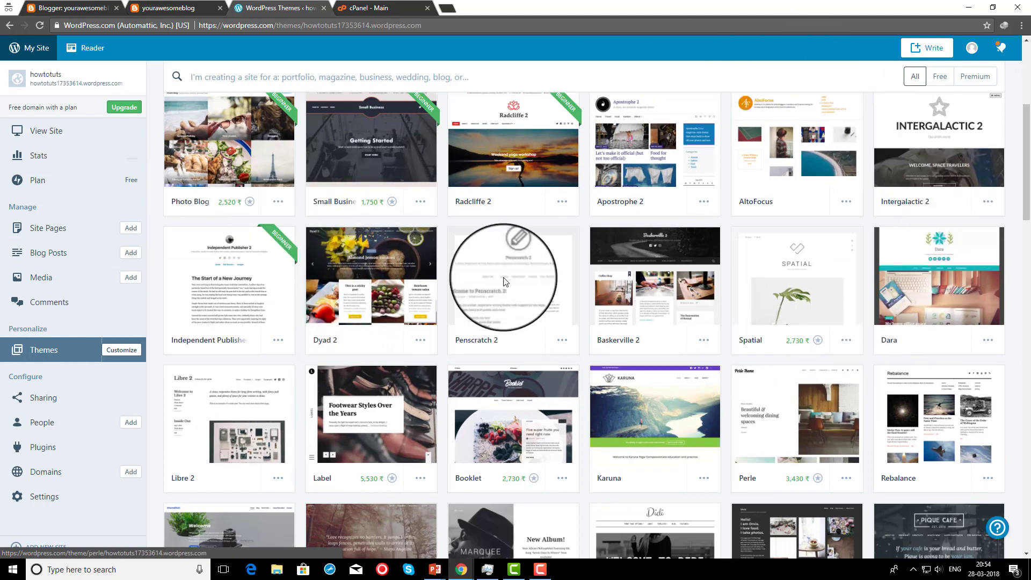
pyautogui.scroll(-4, 368, 276)
pyautogui.scroll(-1, 138, 166)
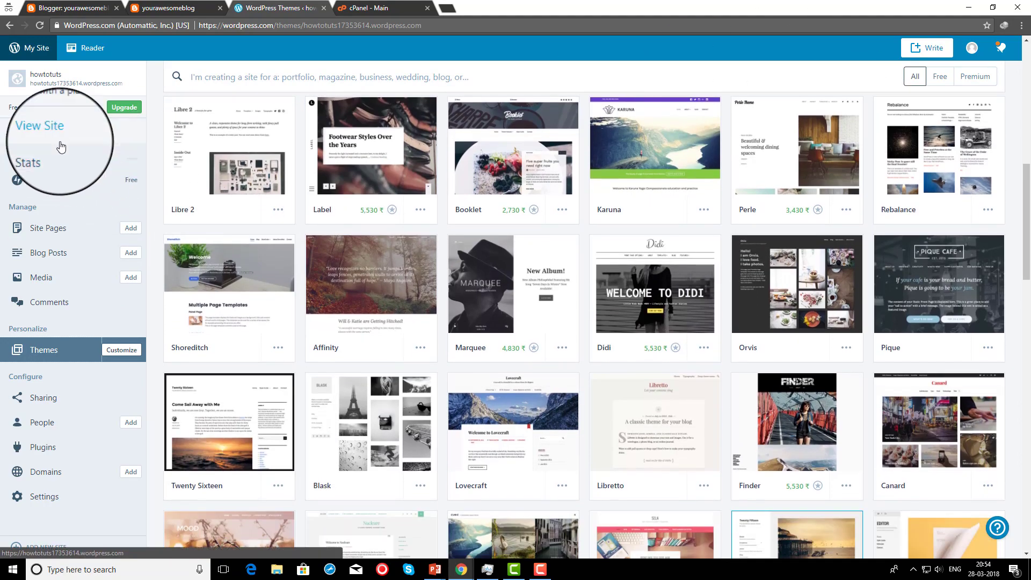
pyautogui.scroll(10, 63, 168)
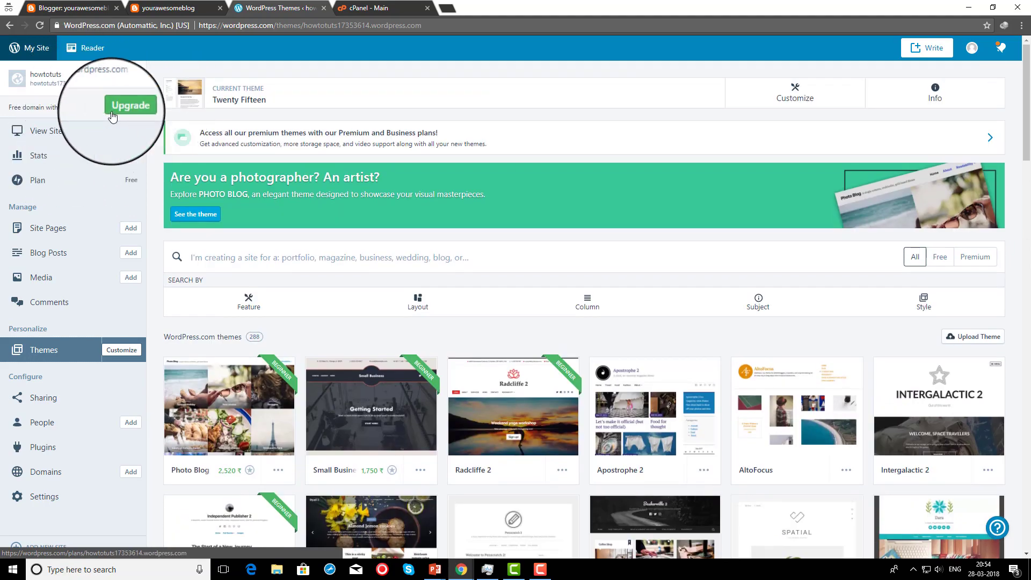
# Start a new blog post on howtotuts and quit the editor's welcome tour
pyautogui.click(927, 48)
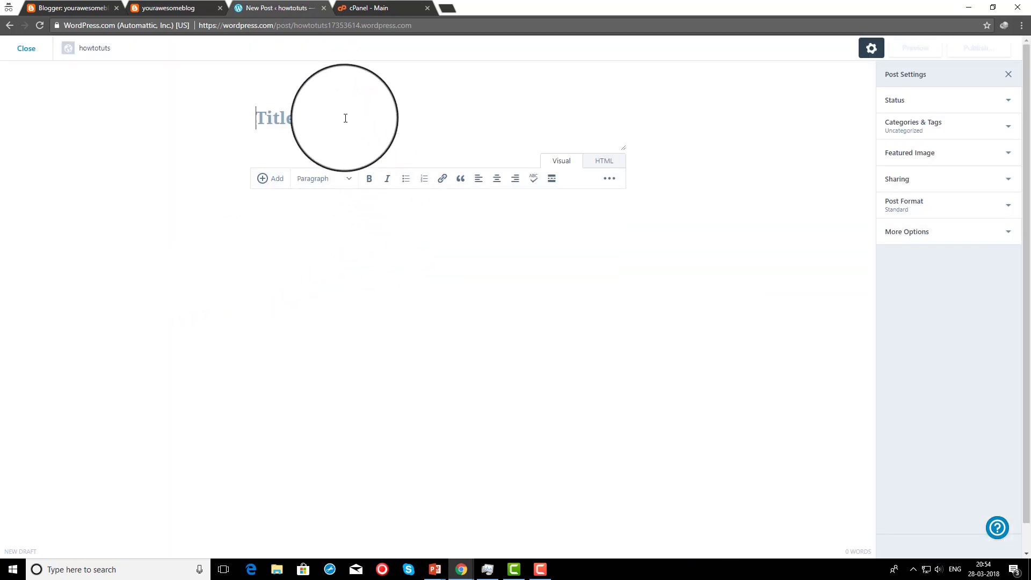
pyautogui.click(352, 293)
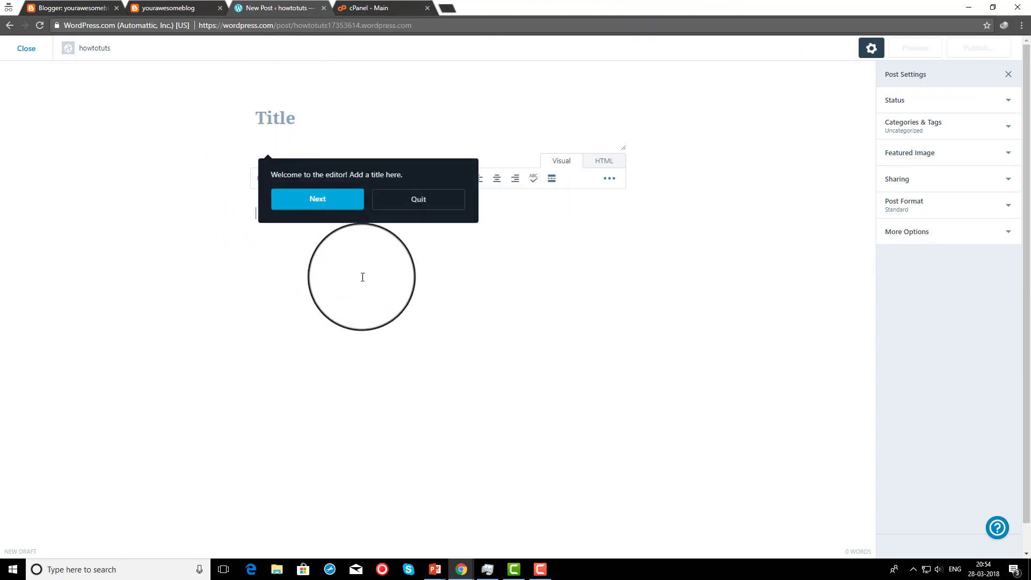
pyautogui.click(428, 208)
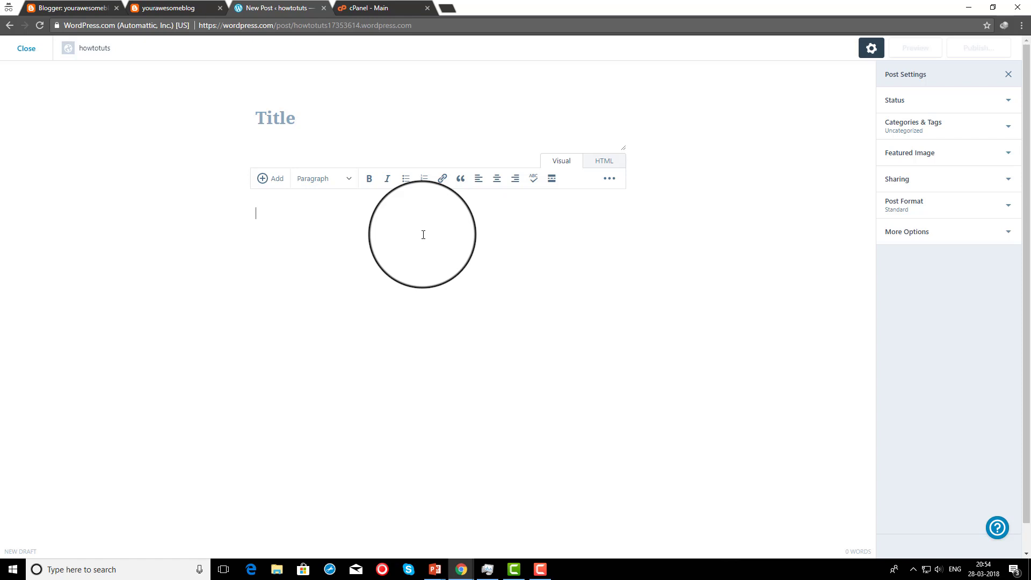
# Compare the basic settings of yourawesomeblog on Blogger with the new post editor on WordPress.com
pyautogui.click(100, 8)
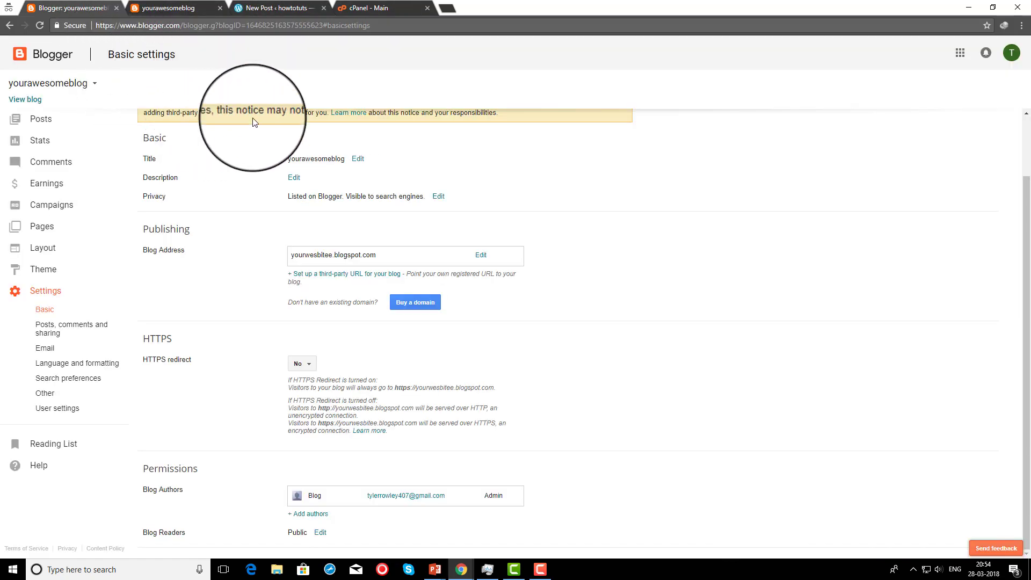
pyautogui.click(272, 9)
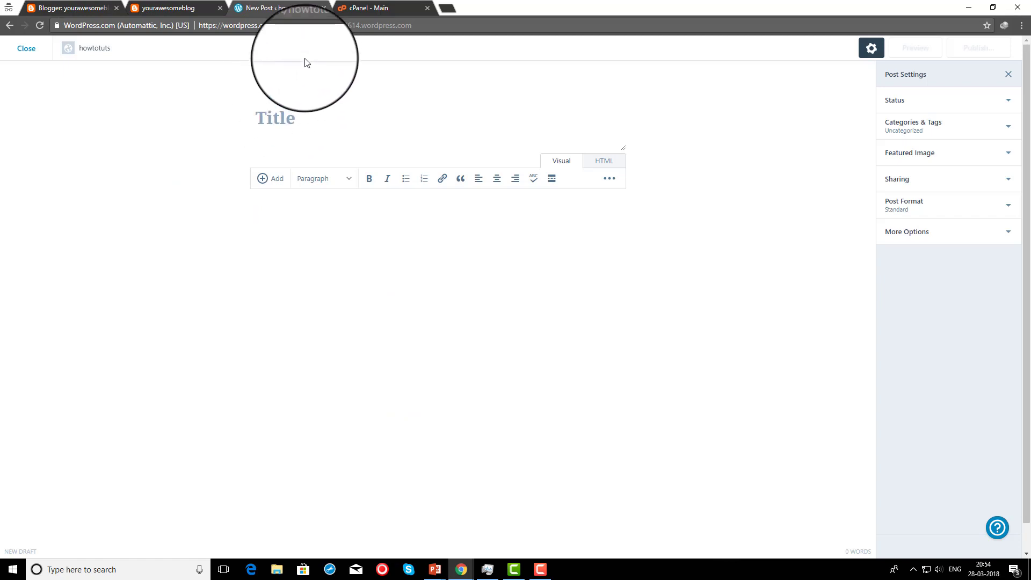
pyautogui.click(305, 123)
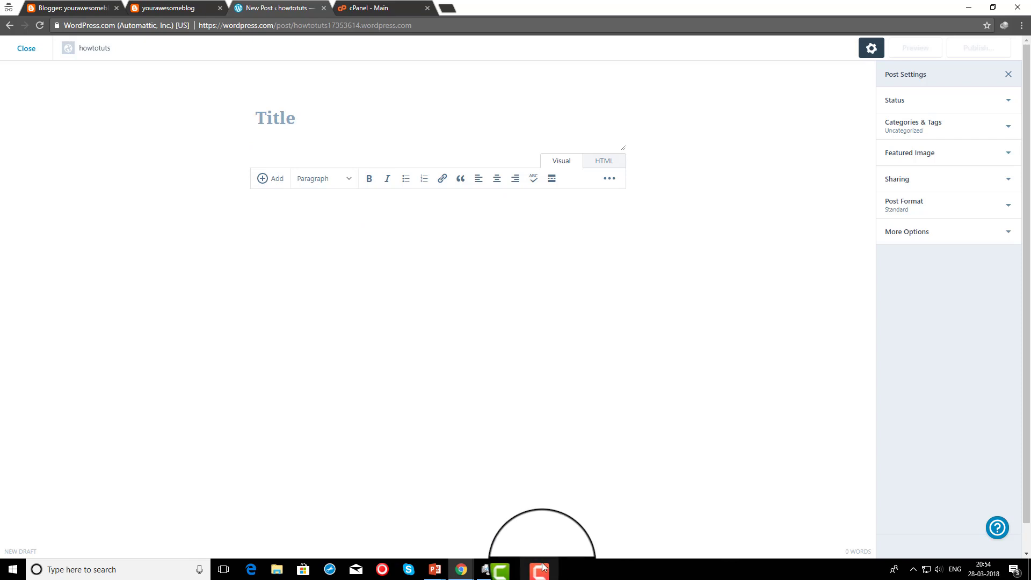
pyautogui.moveTo(542, 567)
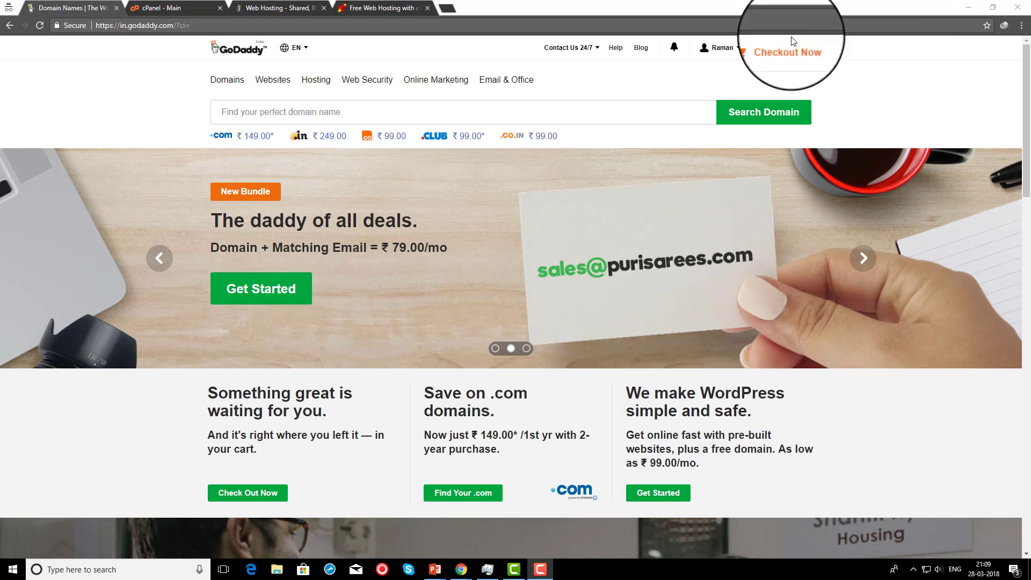
# In the GoDaddy account, list the owned products and open DNS management for careergk.com
pyautogui.click(717, 54)
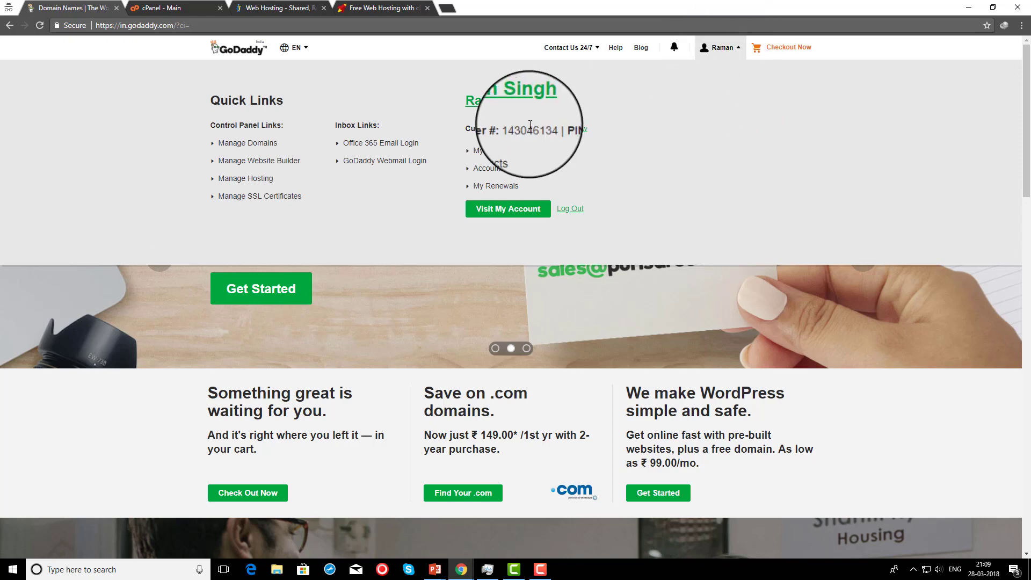
pyautogui.click(510, 153)
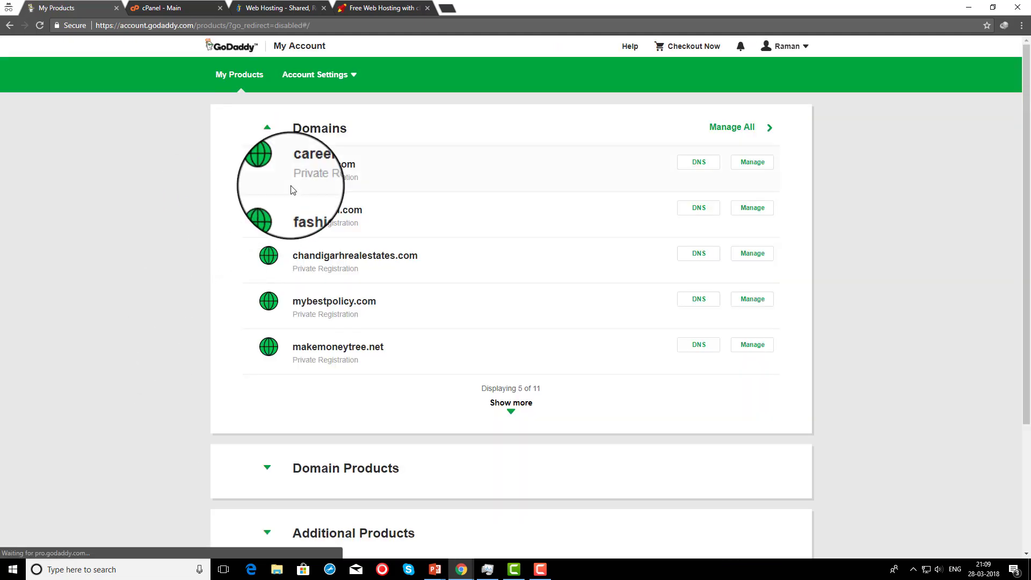
pyautogui.click(710, 162)
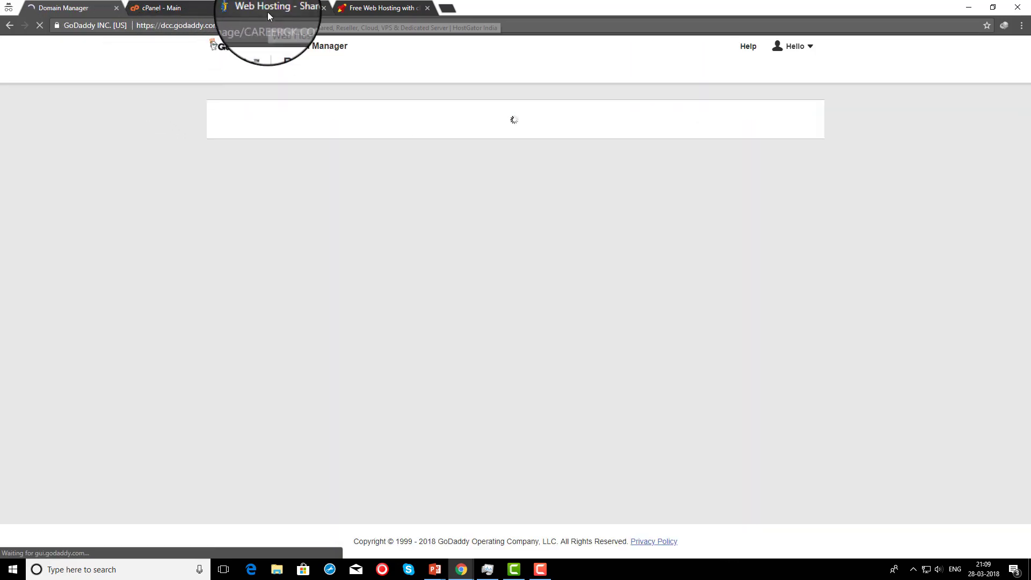
# View HostGator's web hosting offer, and return to the DNS records of careergk.com on GoDaddy
pyautogui.click(267, 10)
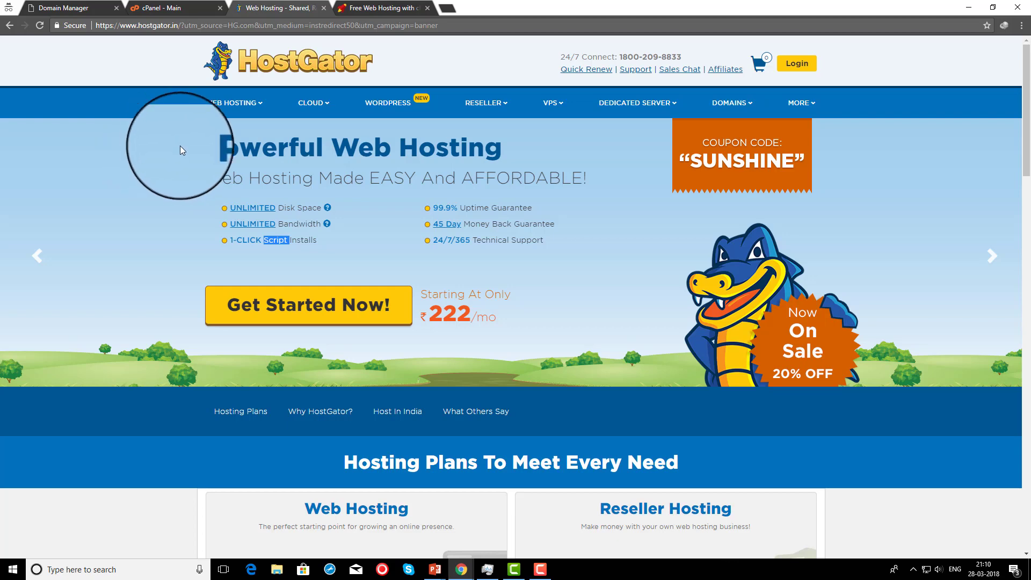
pyautogui.moveTo(180, 146); pyautogui.dragTo(328, 153)
pyautogui.click(59, 7)
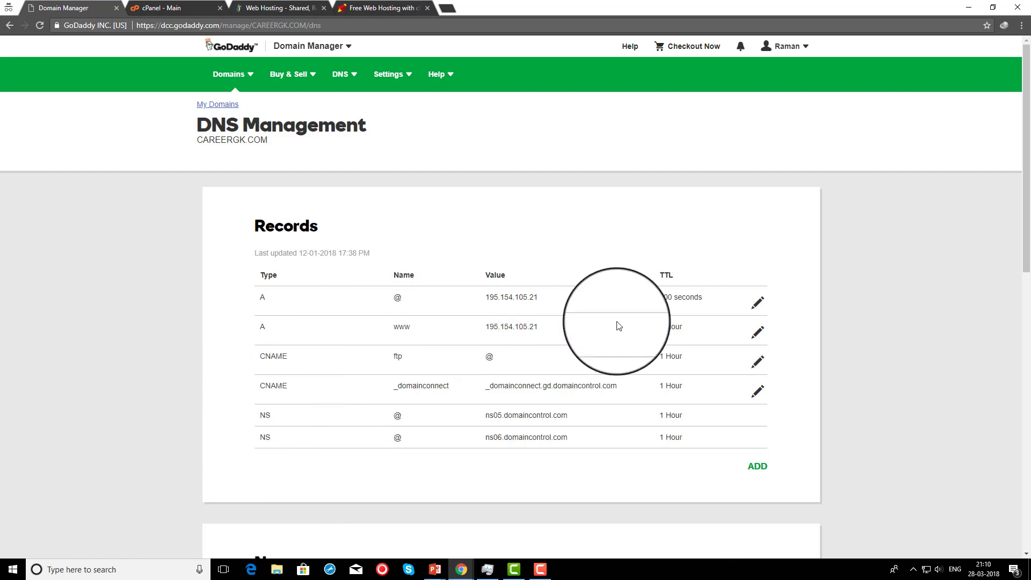
# Inspect the host and points-to values of the @ A record for careergk.com, and close its edit form
pyautogui.click(758, 302)
pyautogui.tripleClick(483, 357)
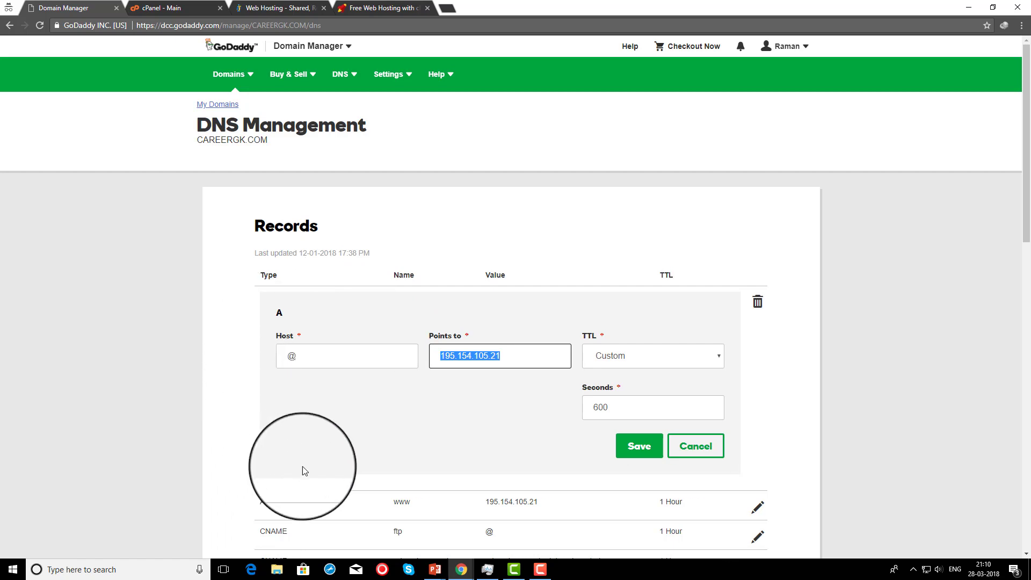
pyautogui.doubleClick(313, 368)
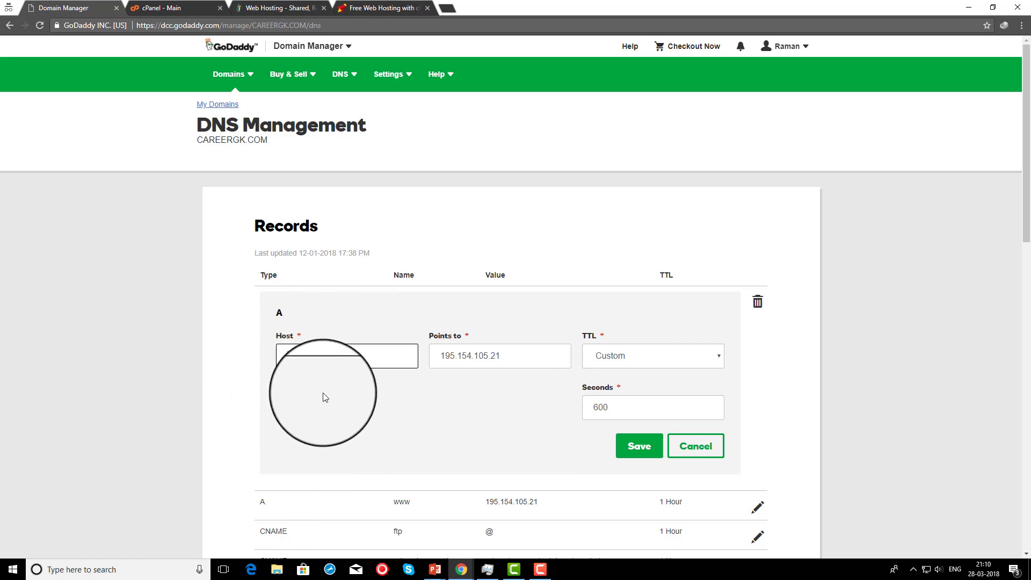
pyautogui.click(536, 354)
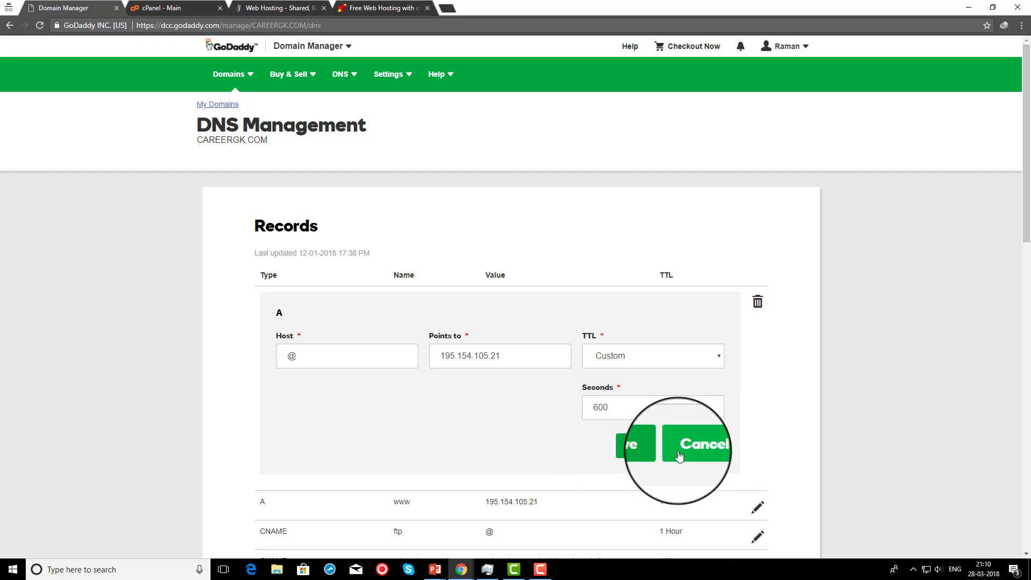
pyautogui.click(633, 445)
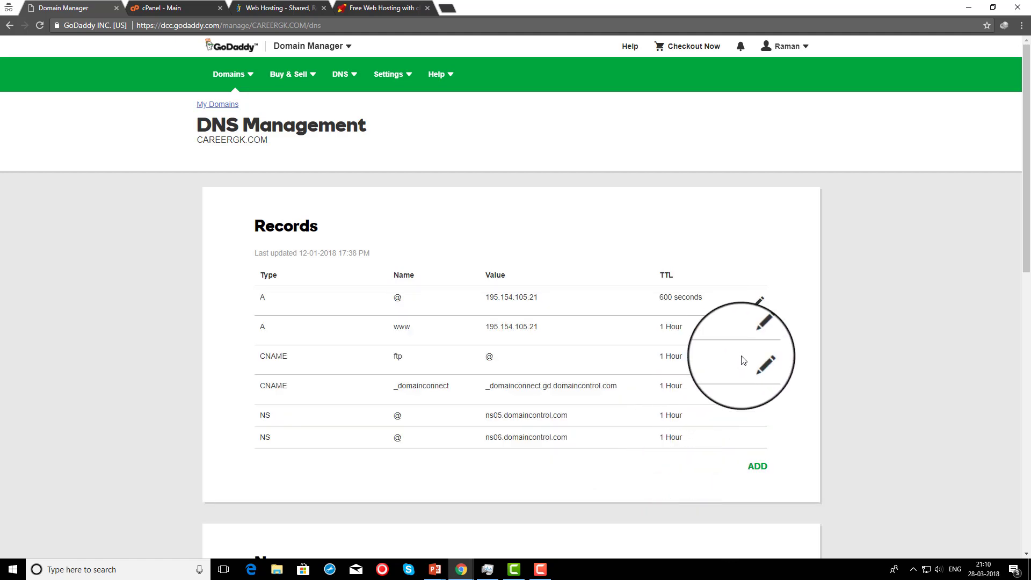
# Inspect the host and points-to values of the www A record for careergk.com, and cancel the edit
pyautogui.click(757, 332)
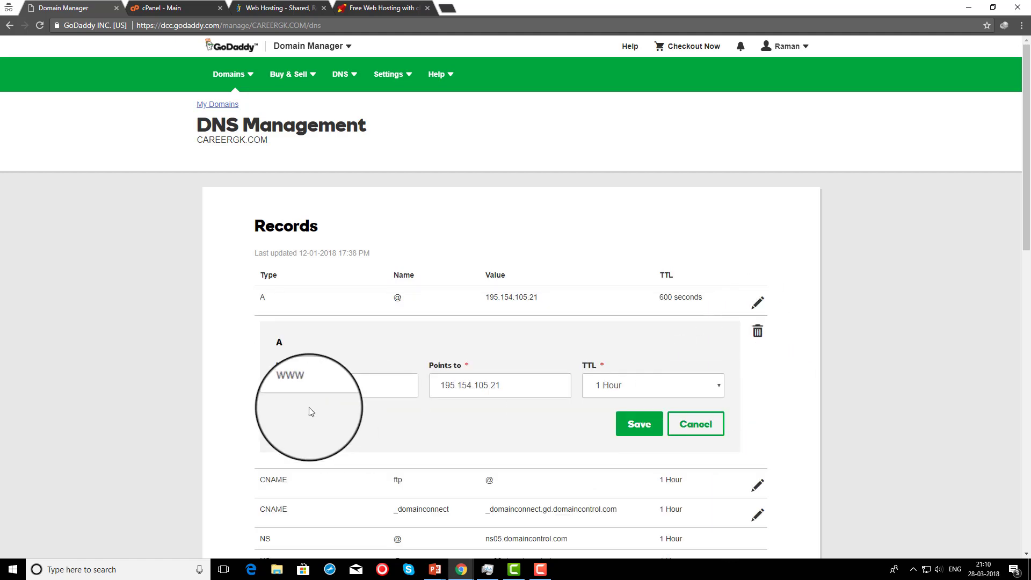
pyautogui.click(346, 383)
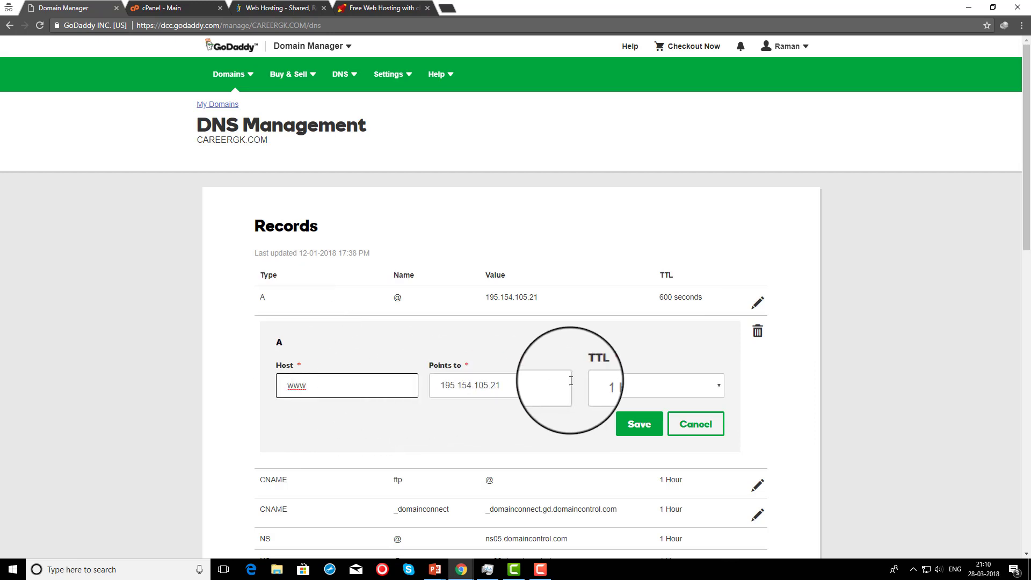
pyautogui.doubleClick(472, 385)
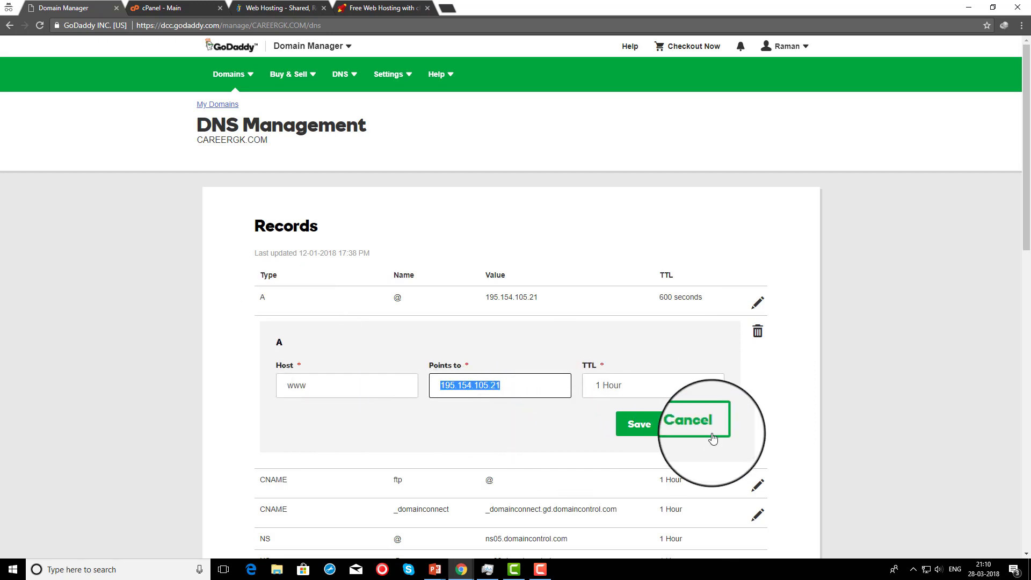
pyautogui.click(689, 428)
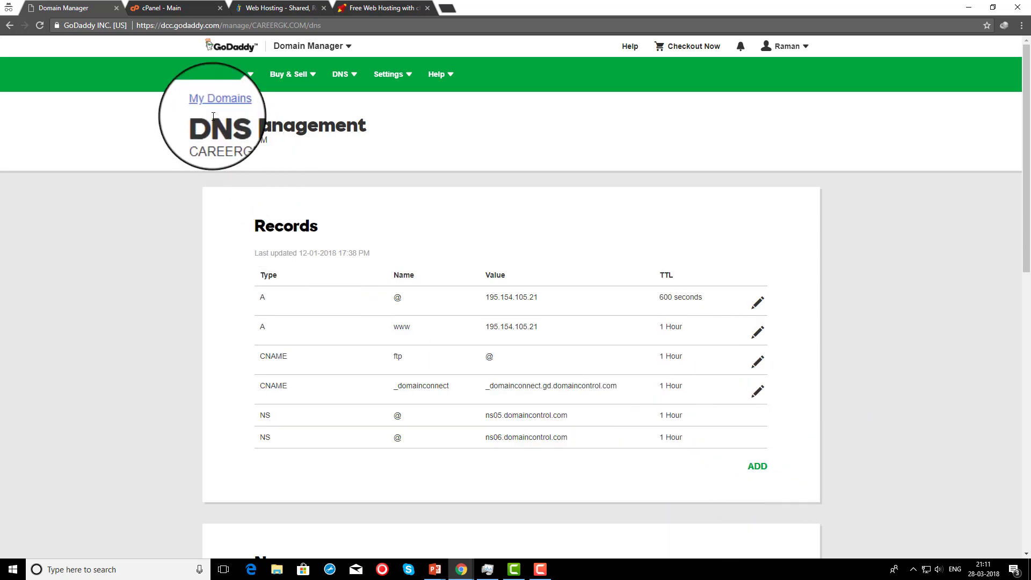
# Revisit the HostGator website, and switch to its cPanel to look through the hosting functions
pyautogui.click(245, 9)
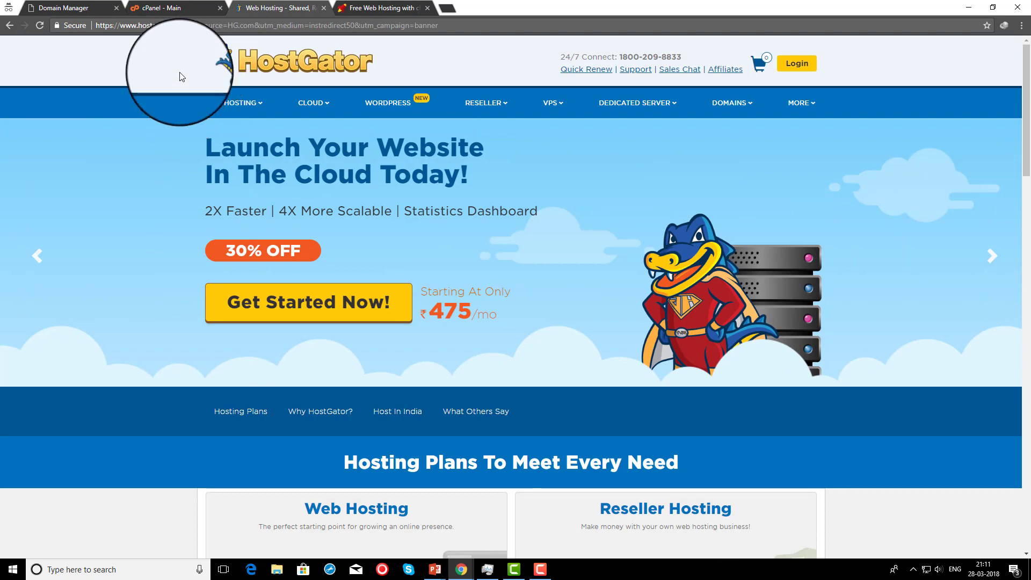
pyautogui.click(168, 8)
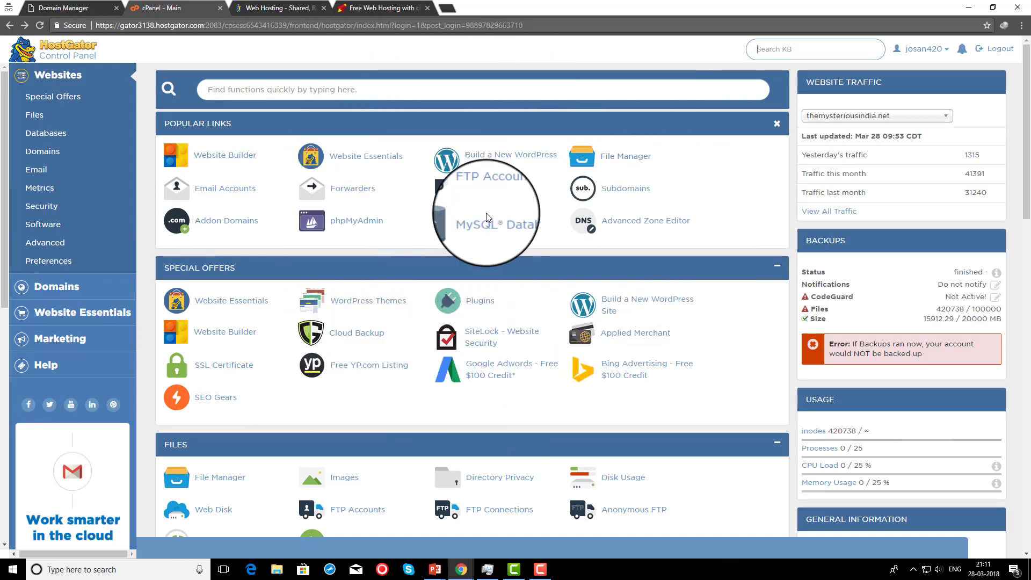
pyautogui.scroll(-10, 231, 369)
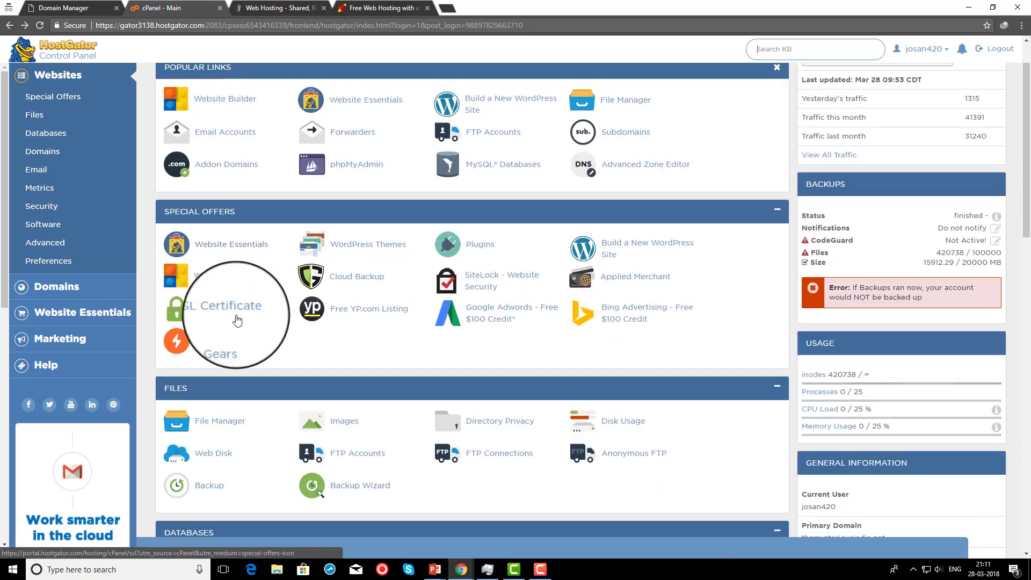
# Look through the cPanel hosting functions, and open the installer for building a new WordPress site
pyautogui.scroll(-4, 321, 386)
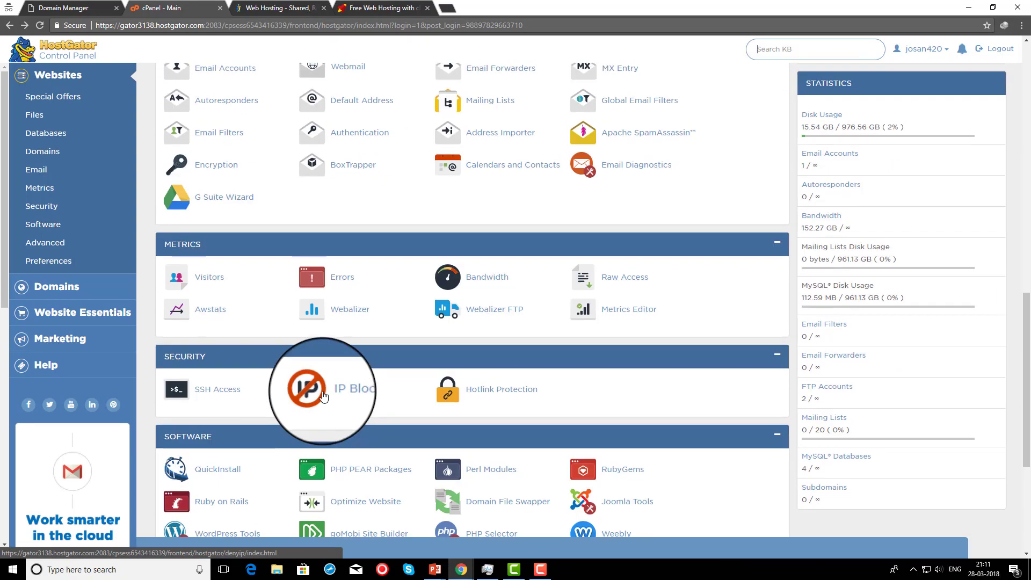
pyautogui.scroll(15, 312, 414)
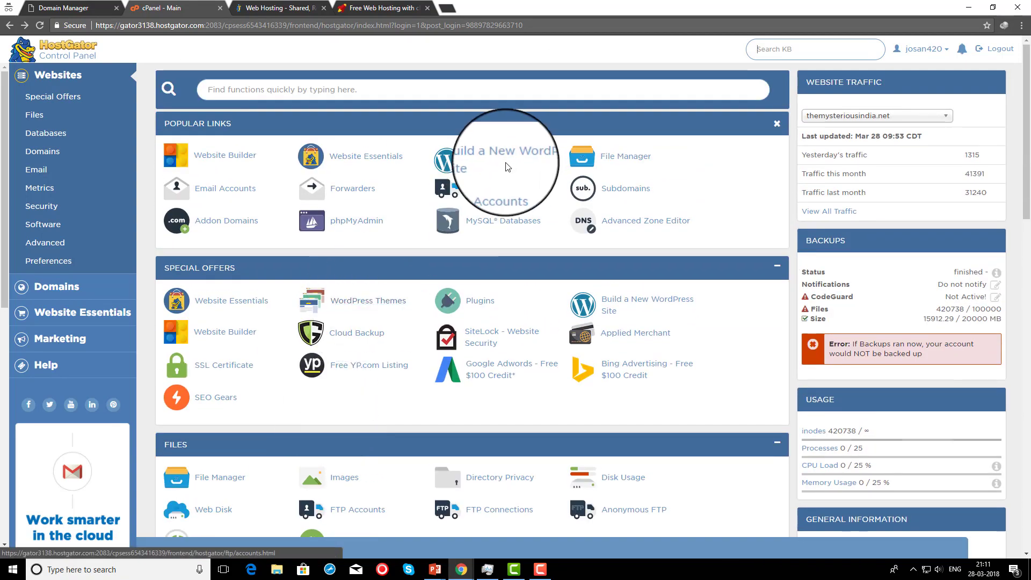
pyautogui.click(517, 161)
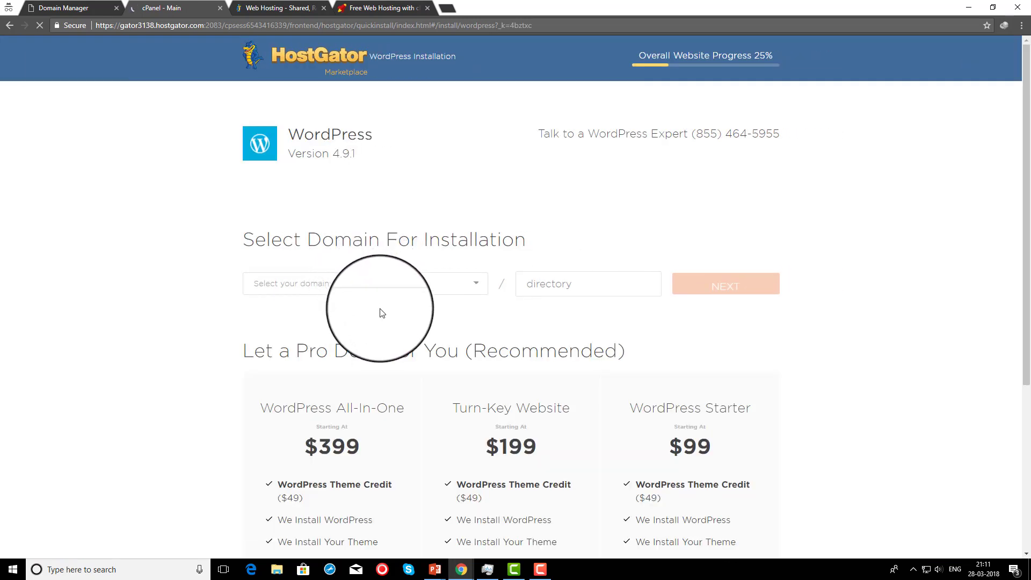
# Choose themysteriousindia.net with the directory demo for the WordPress installation, proceed to the install settings, and back out without installing
pyautogui.click(374, 289)
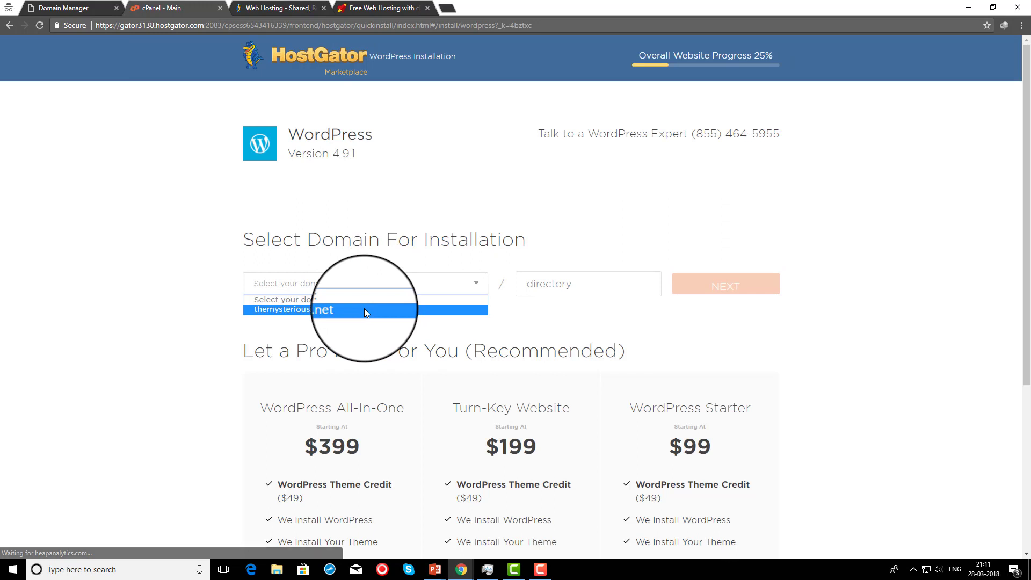
pyautogui.click(365, 309)
pyautogui.click(555, 285)
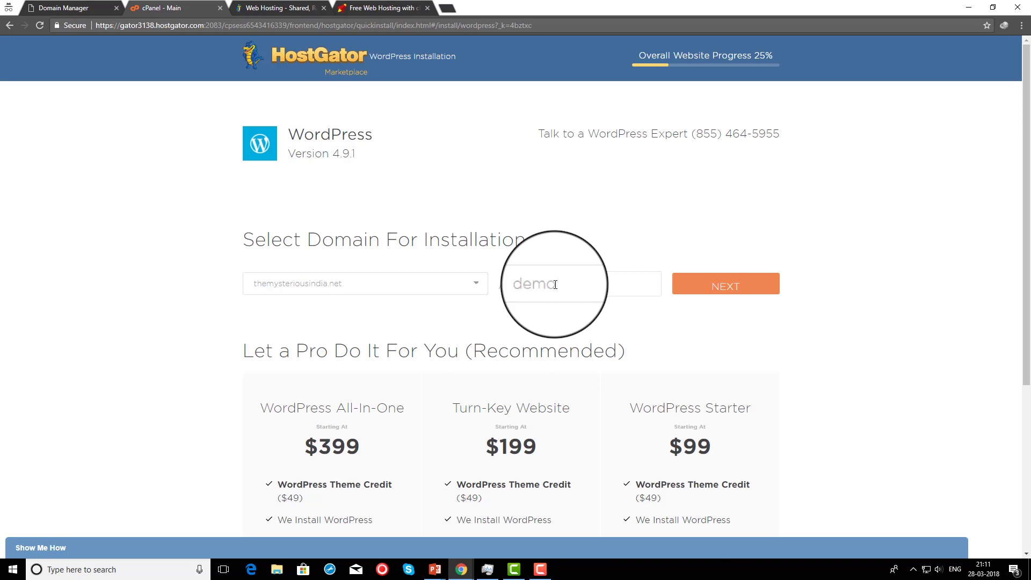
pyautogui.click(693, 285)
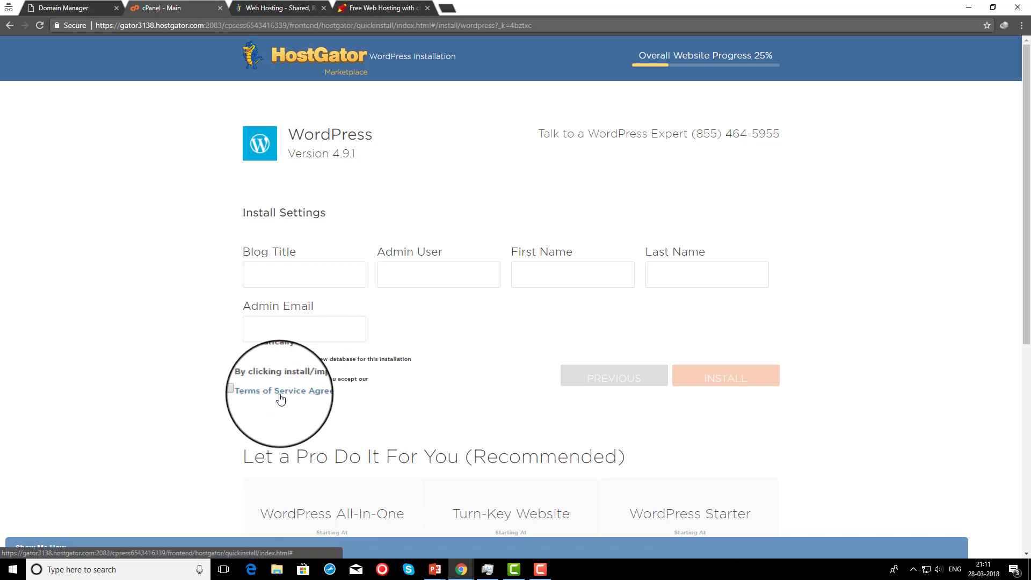
pyautogui.click(655, 378)
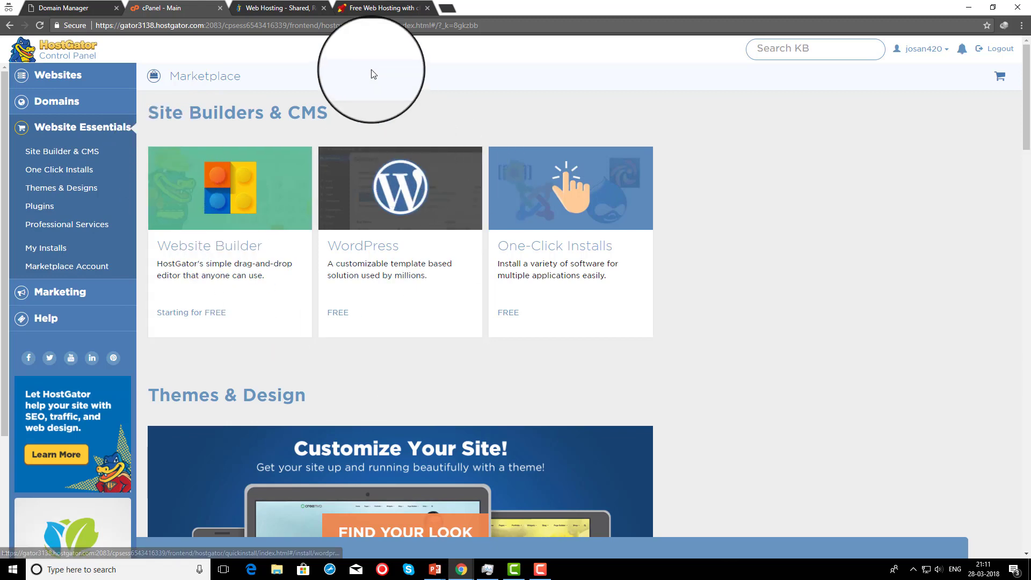
# Switch to the 2FreeHosting.com website, view its free registration form, and return to the homepage
pyautogui.click(370, 7)
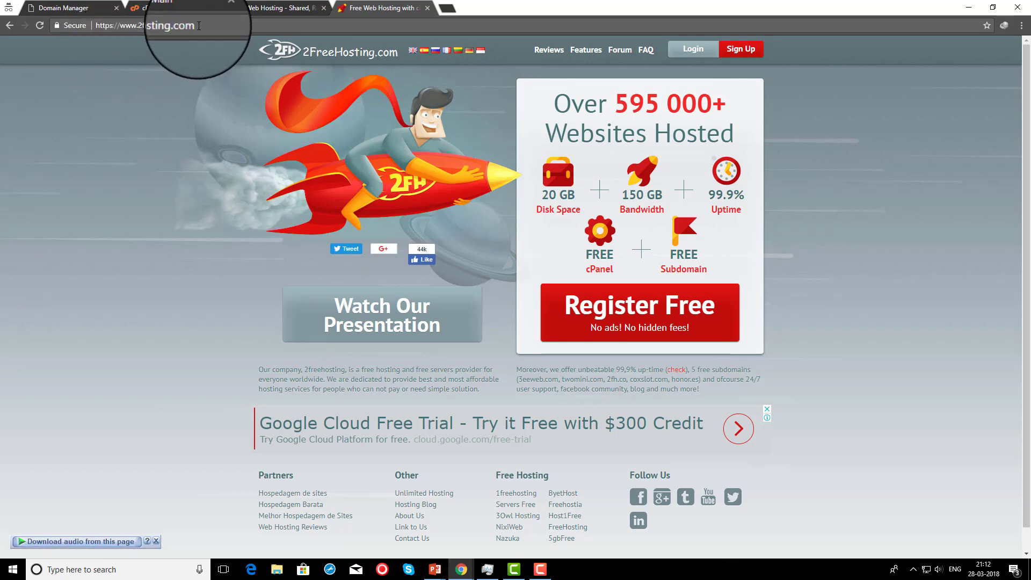
pyautogui.click(668, 306)
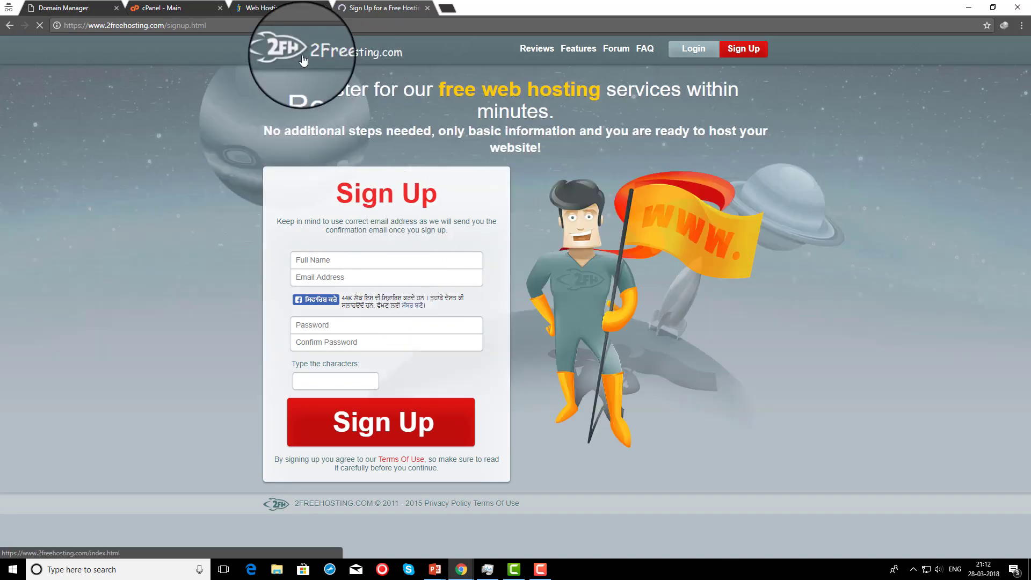
pyautogui.click(279, 50)
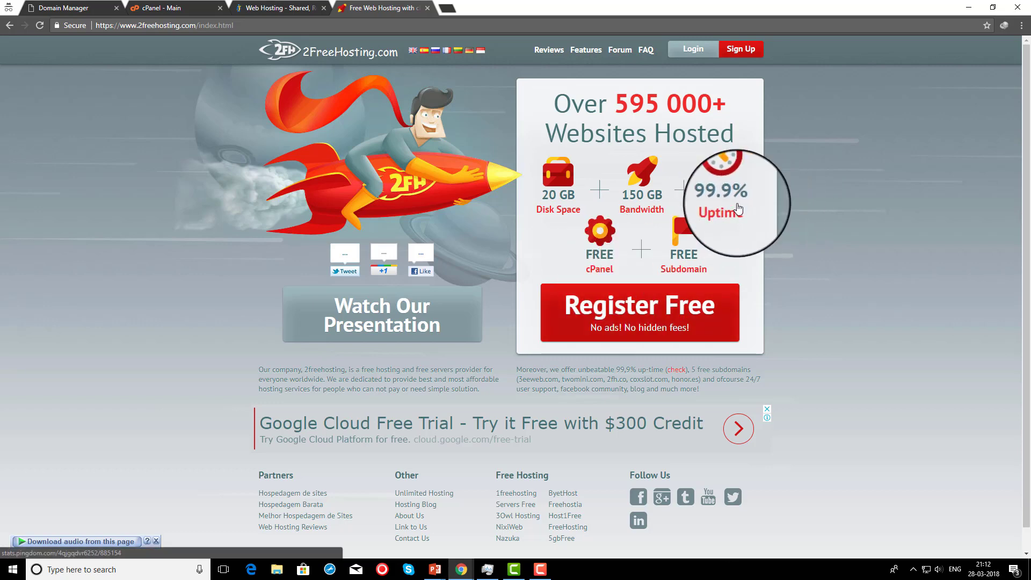
# Review the free hosting offer on the 2FreeHosting homepage, and reopen the sign-up form to inspect its fields, leaving them empty
pyautogui.scroll(-2, 475, 357)
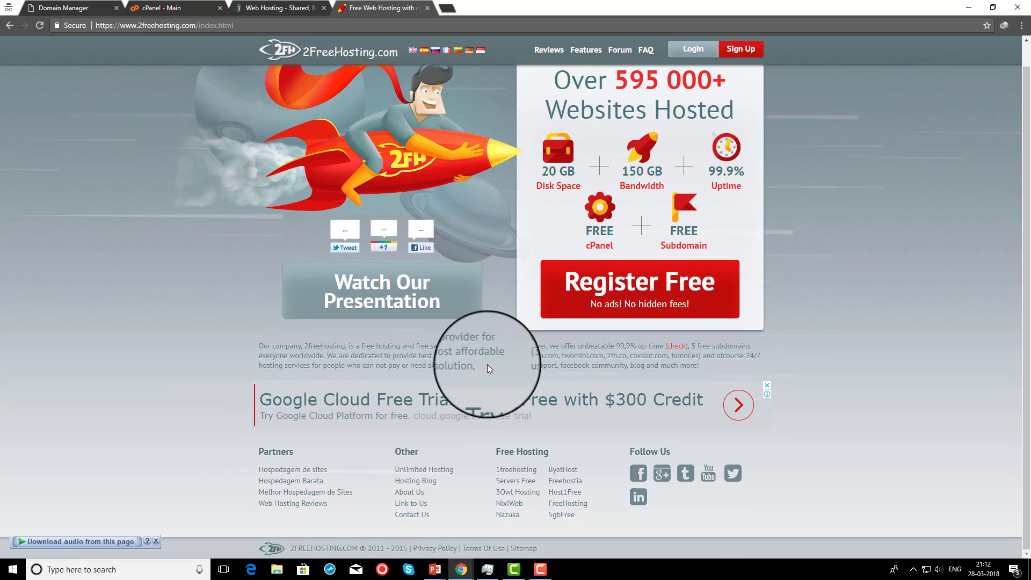
pyautogui.click(575, 292)
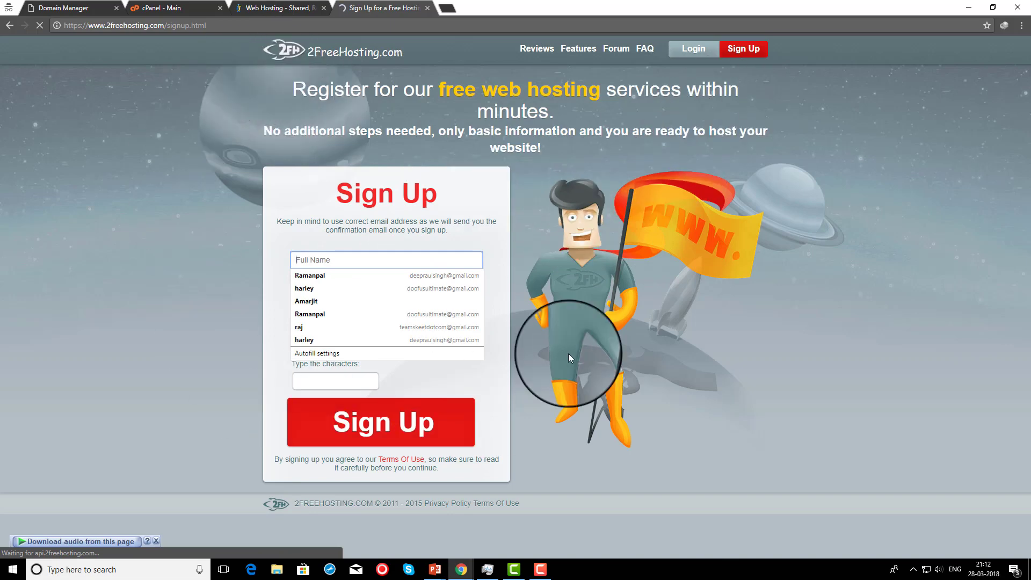
pyautogui.click(611, 180)
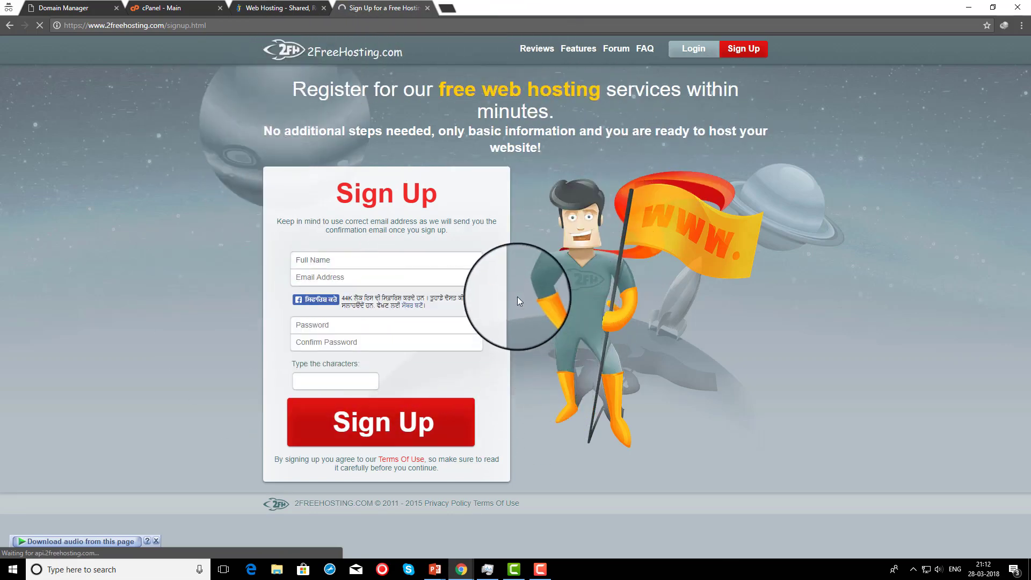
pyautogui.click(393, 263)
pyautogui.click(443, 212)
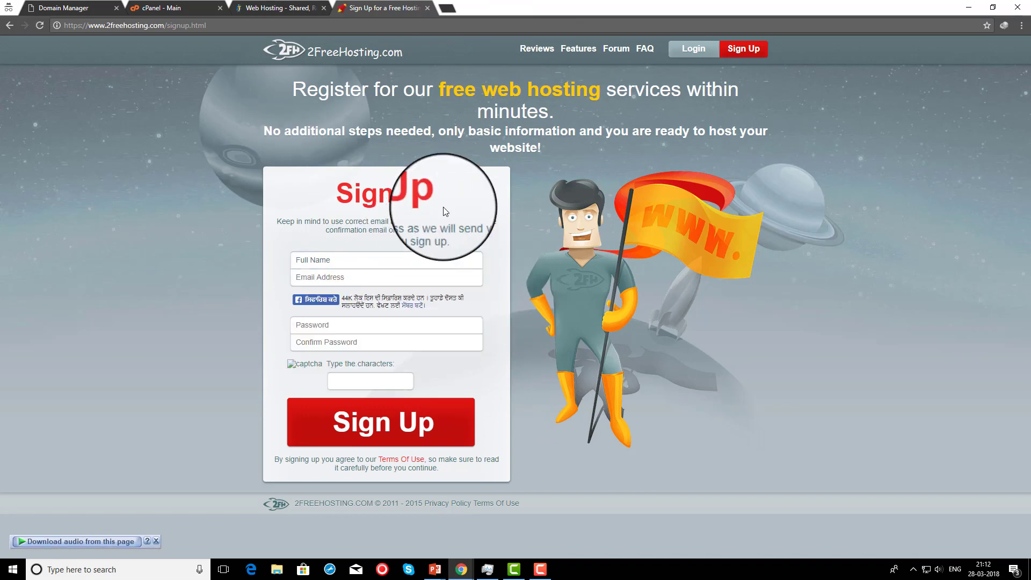